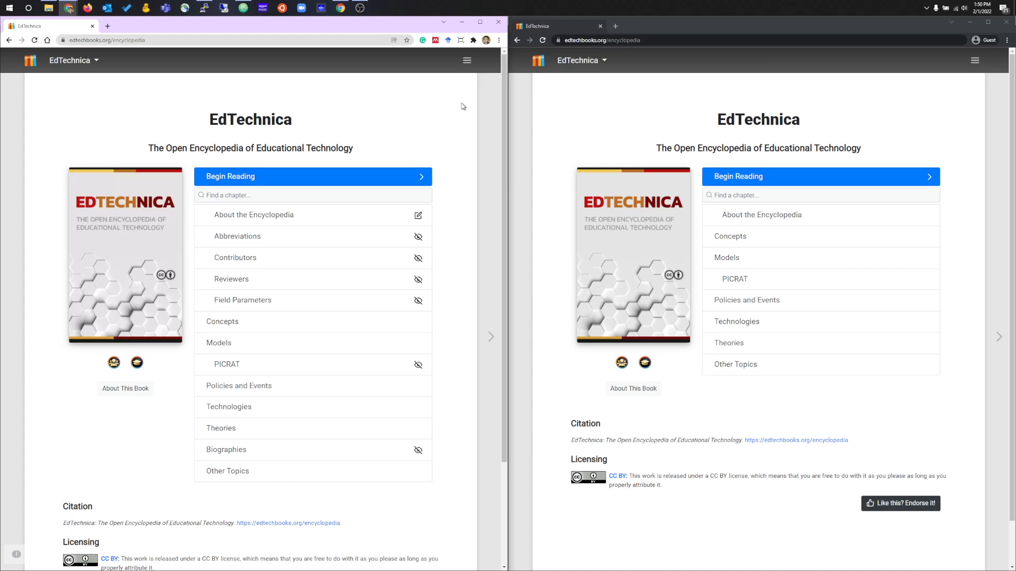
Allow public submissions in the EdTechnica book's authorship settings and return to the book's cover page.
left_click(468, 60)
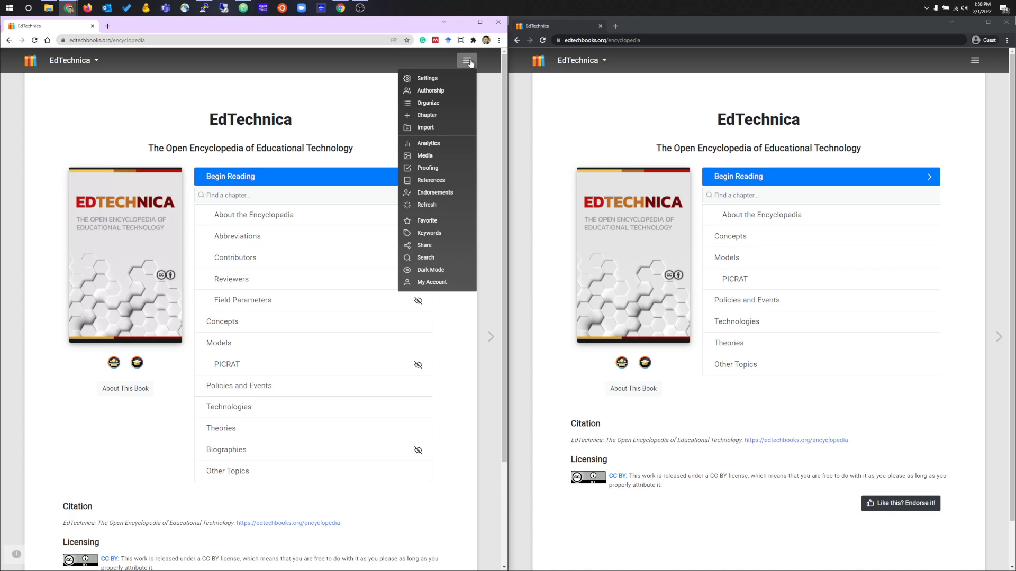
left_click(455, 91)
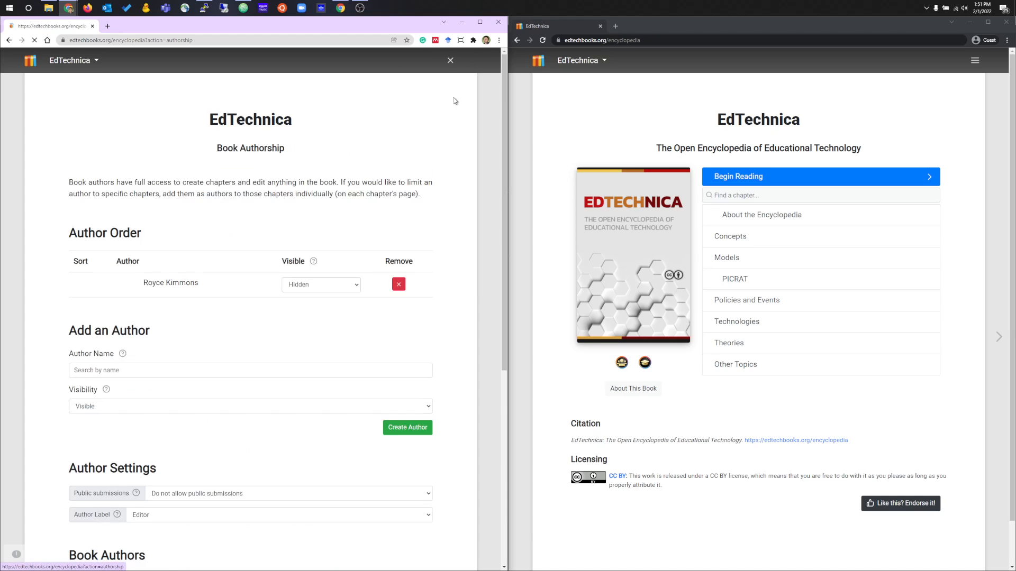
scroll(245, 343, "down", 1)
left_click(190, 416)
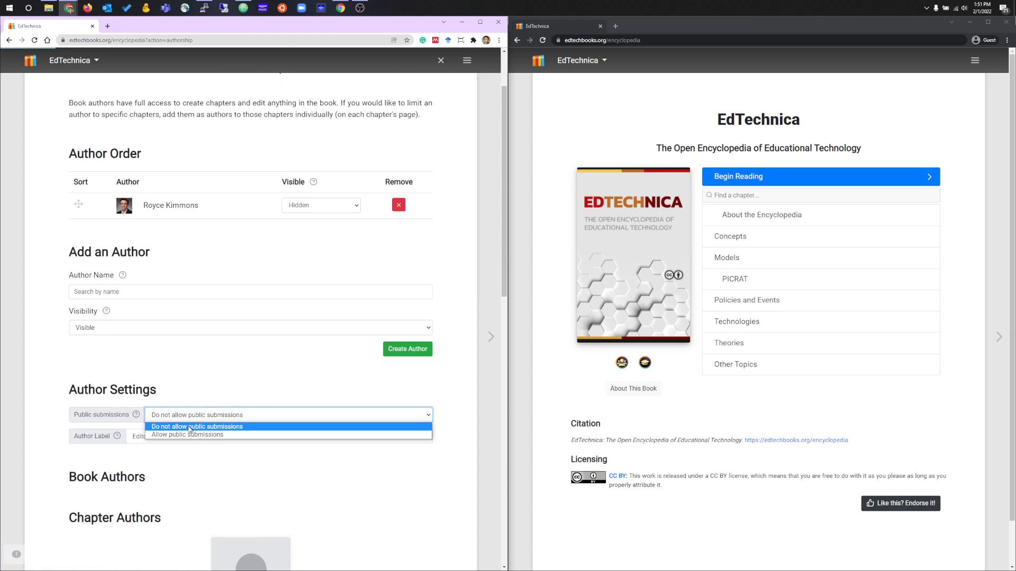
left_click(191, 435)
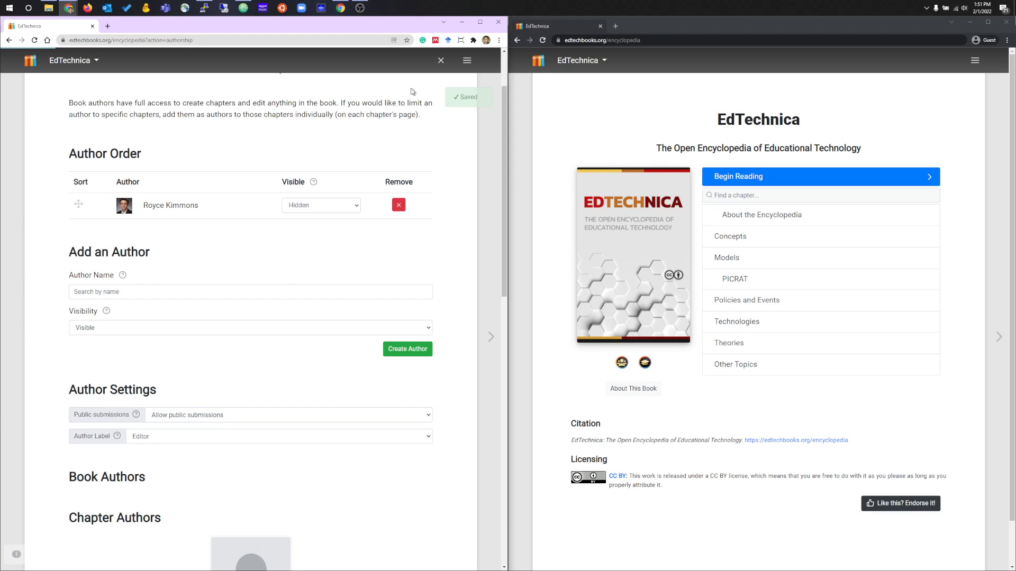
left_click(442, 61)
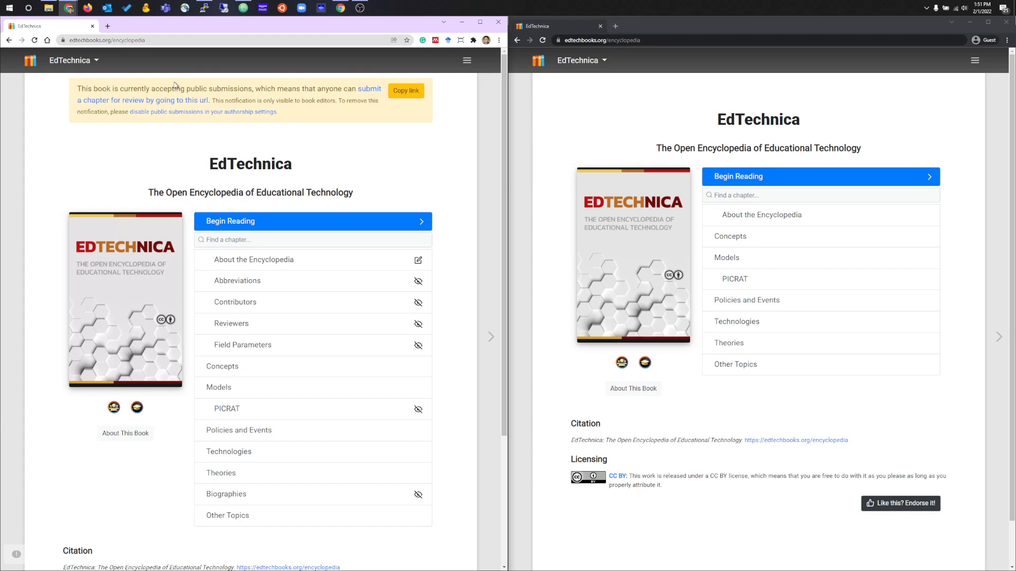
Reload the EdTechnica book page in the guest browser window.
left_click(659, 39)
key("Return")
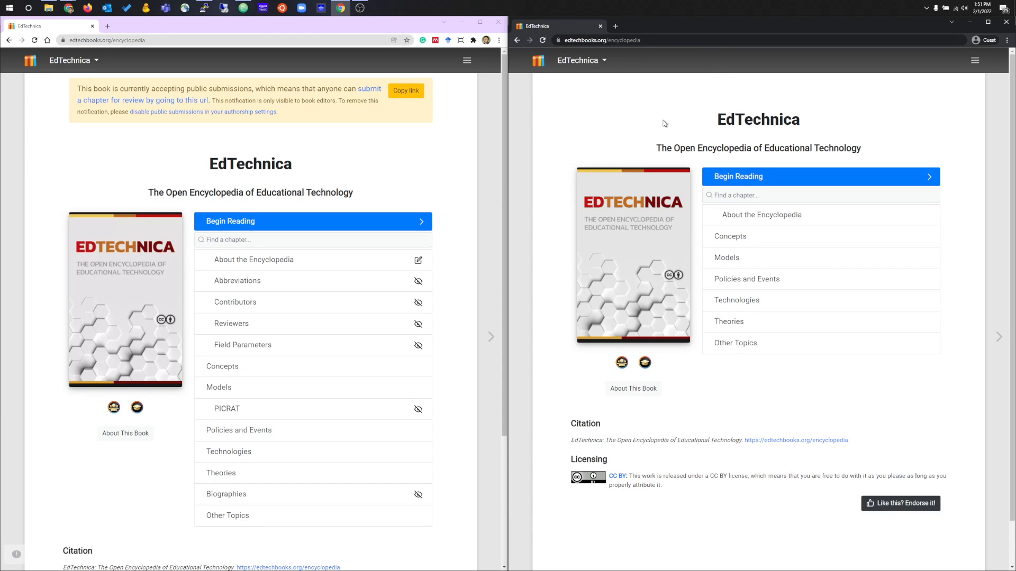
left_click(398, 148)
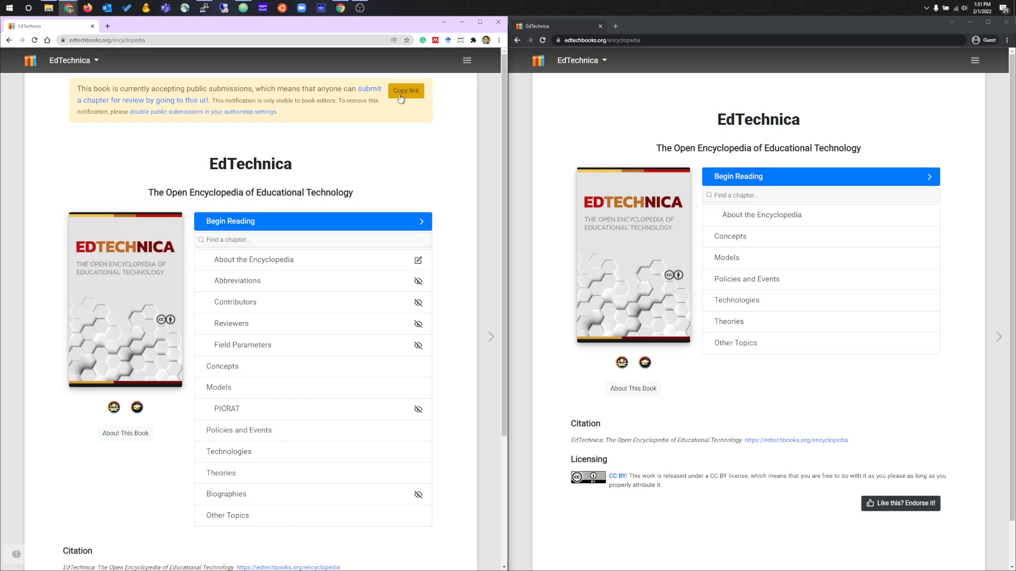
Copy the book's public submission link and open it in the guest browser window.
left_click(400, 94)
left_click(642, 41)
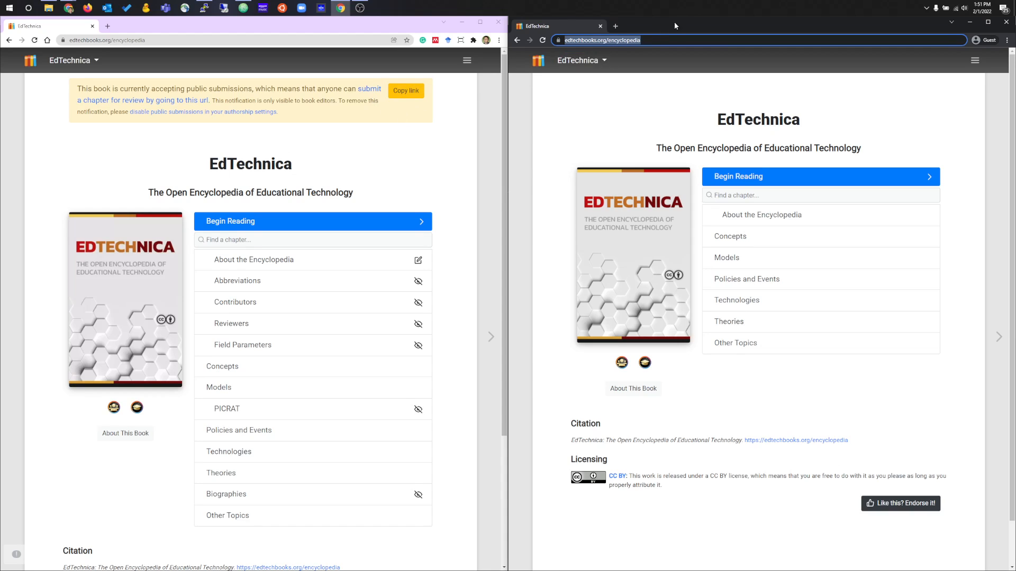
key("ctrl+v")
key("Return")
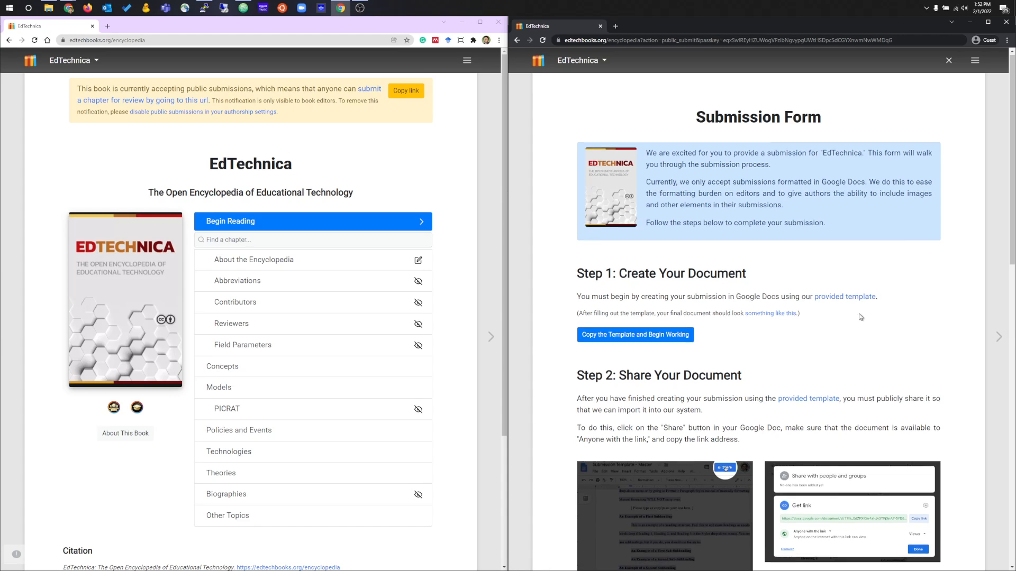
Look through the example document linked under Step 1 of the submission form and close it.
scroll(794, 318, "down", 2)
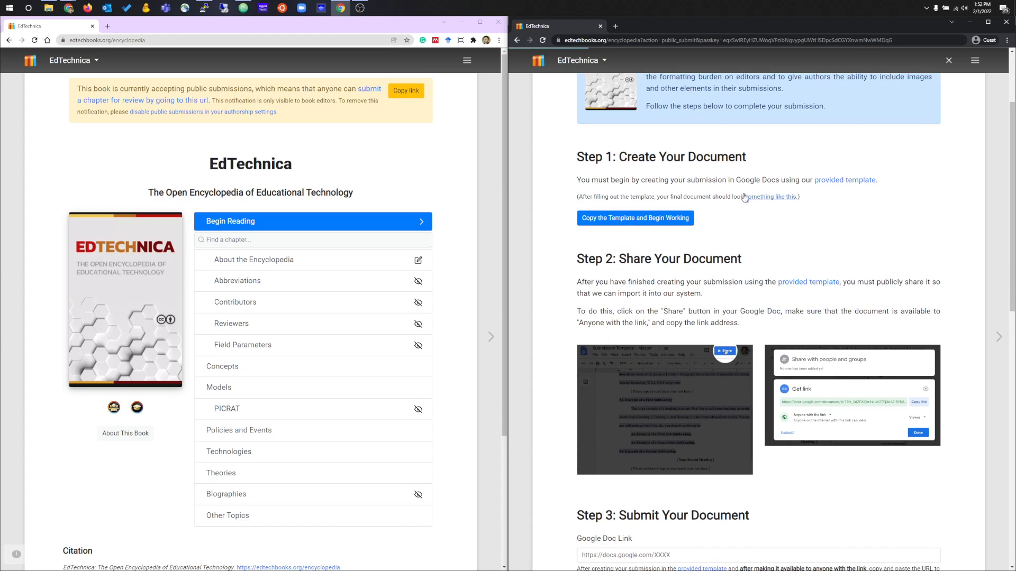
left_click(777, 199)
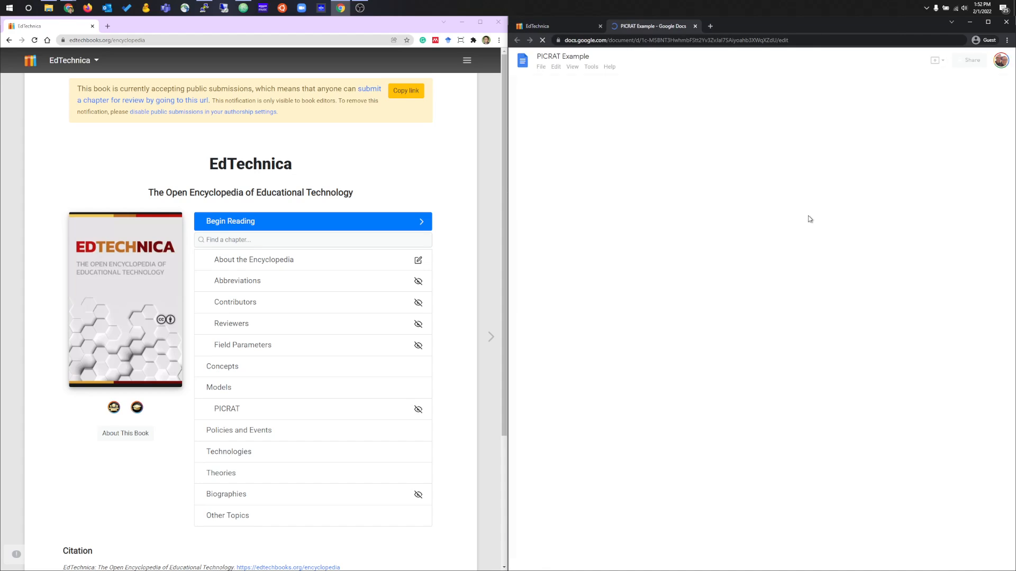
scroll(768, 212, "down", 10)
scroll(726, 207, "down", 15)
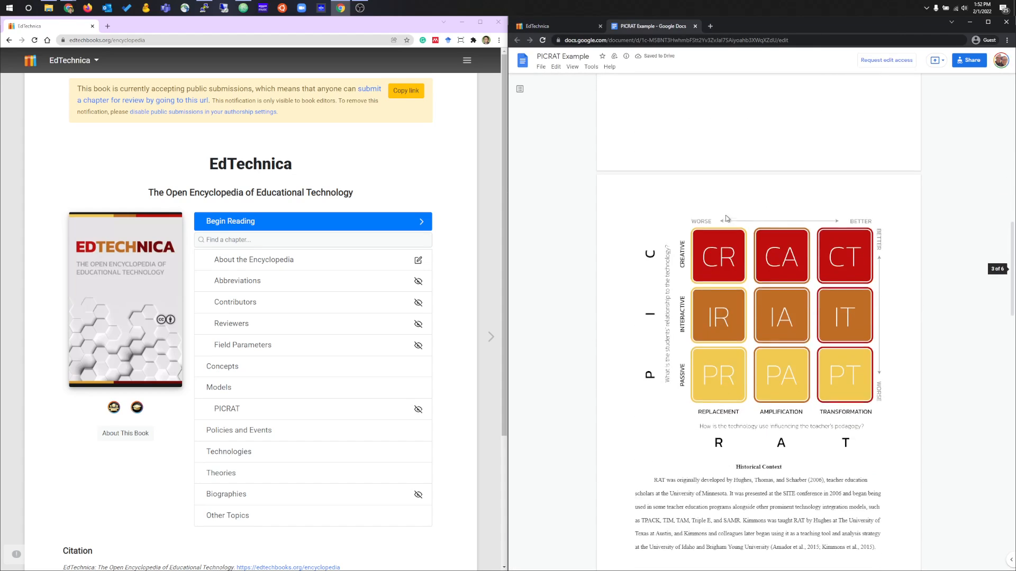
scroll(731, 221, "down", 3)
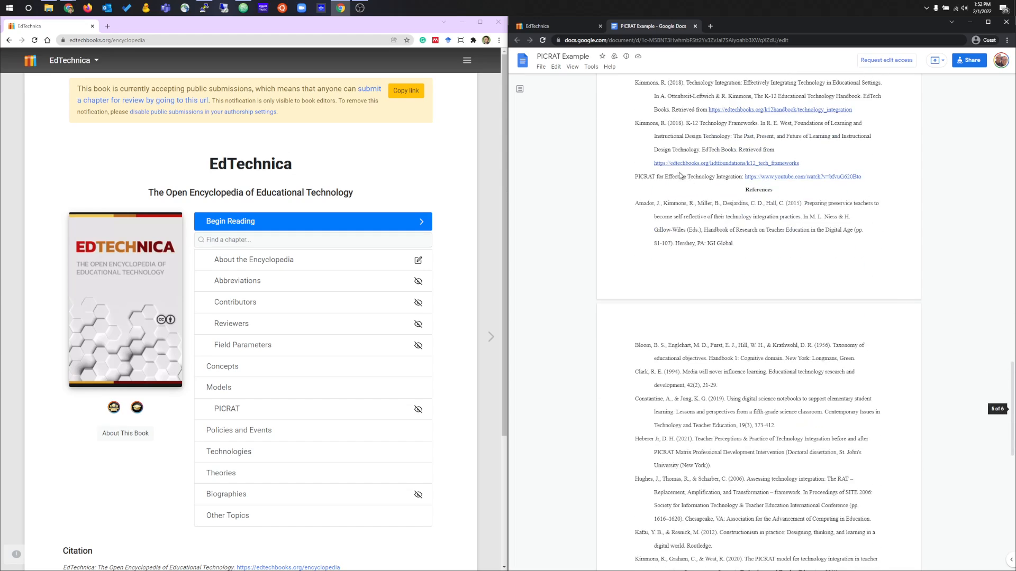
scroll(731, 222, "up", 5)
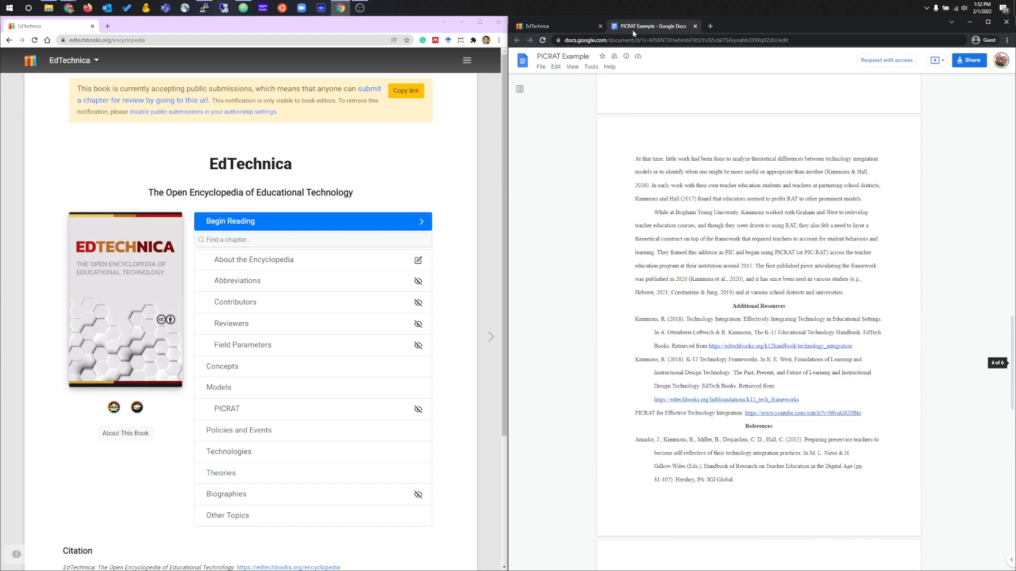
left_click(694, 26)
Review the Google Doc link, submission title and author list fields under Step 3 of the submission form.
scroll(857, 265, "down", 4)
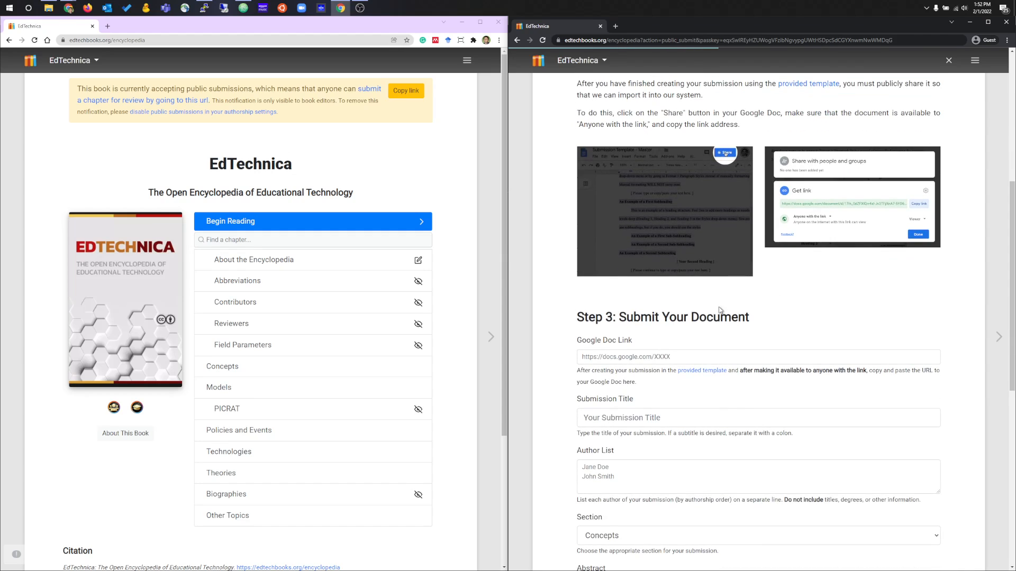
scroll(704, 238, "down", 2)
left_click(702, 236)
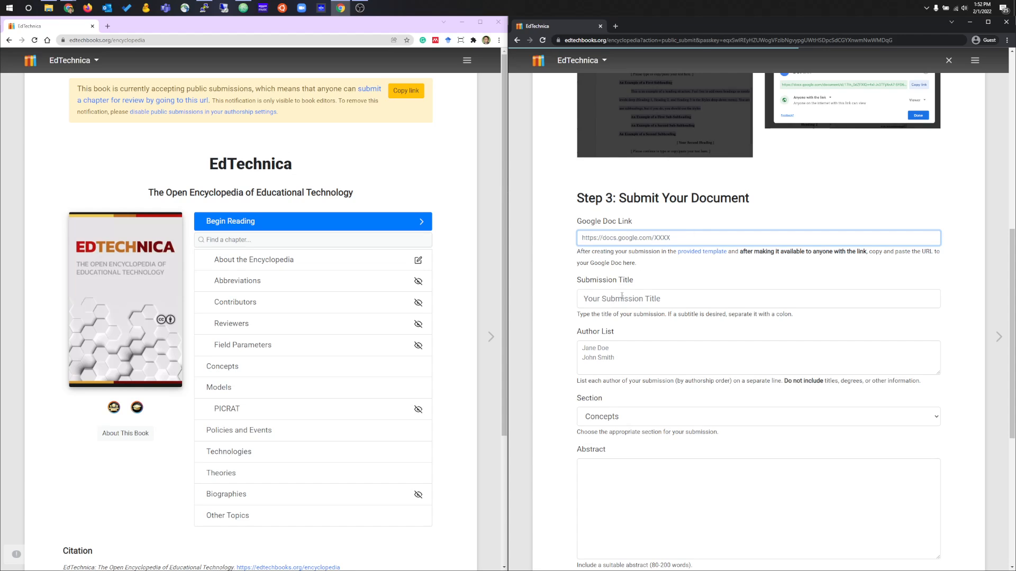
left_click(734, 297)
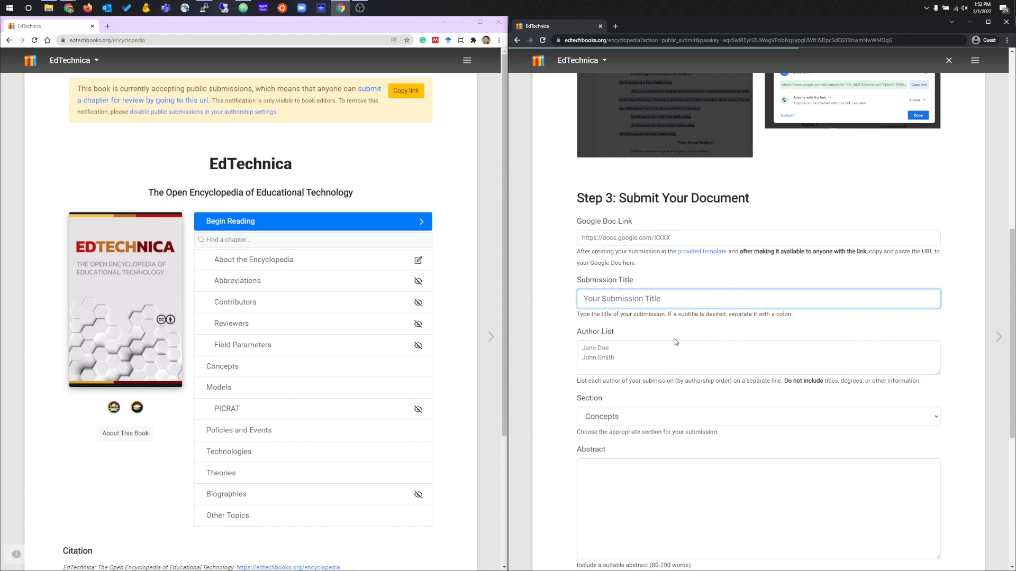
left_click(676, 342)
scroll(715, 331, "down", 4)
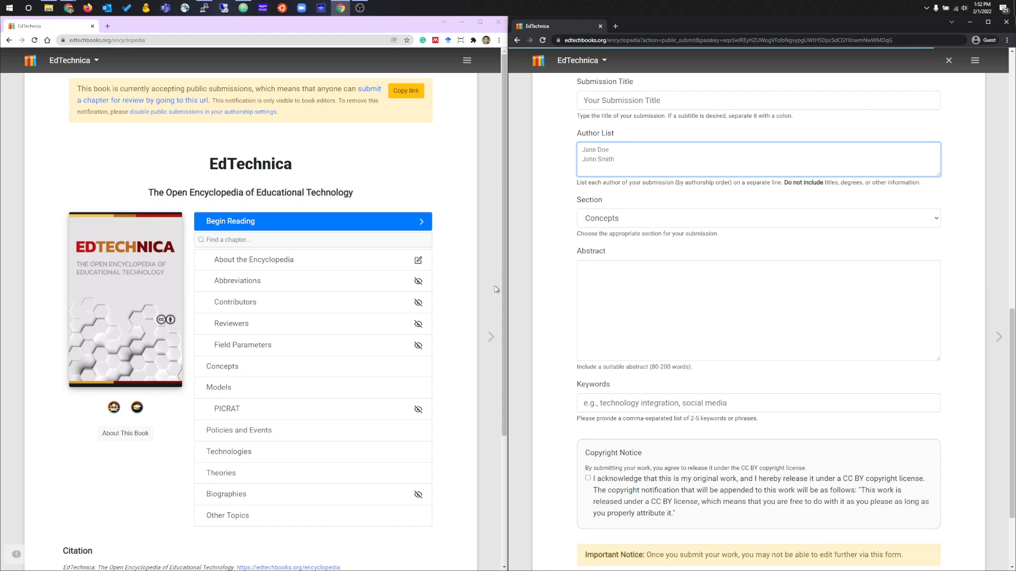
Examine the Section choices in the submission form, trying Models and switching back to Concepts.
left_click(479, 215)
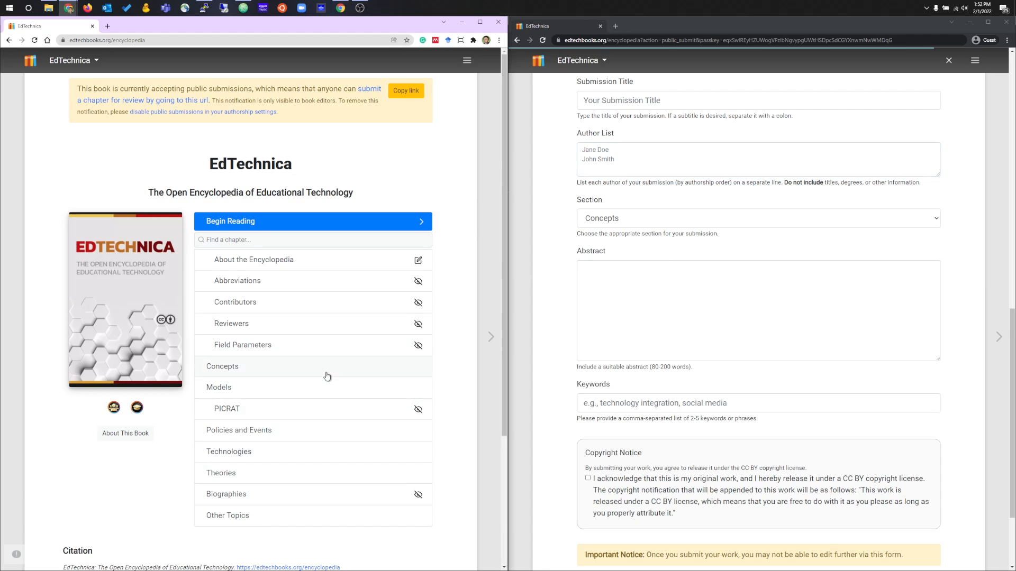
left_click(634, 220)
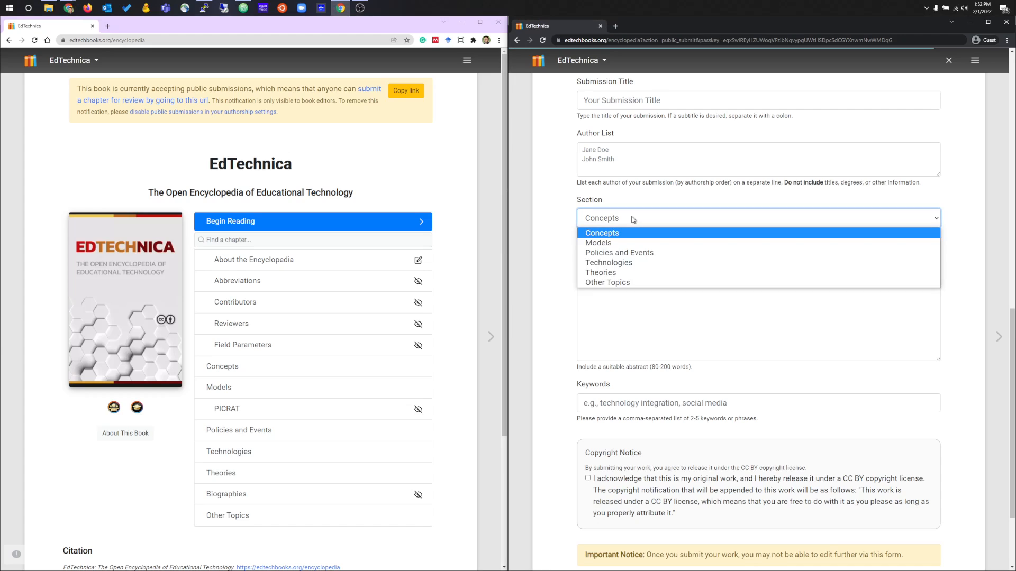
left_click(666, 212)
left_click(612, 195)
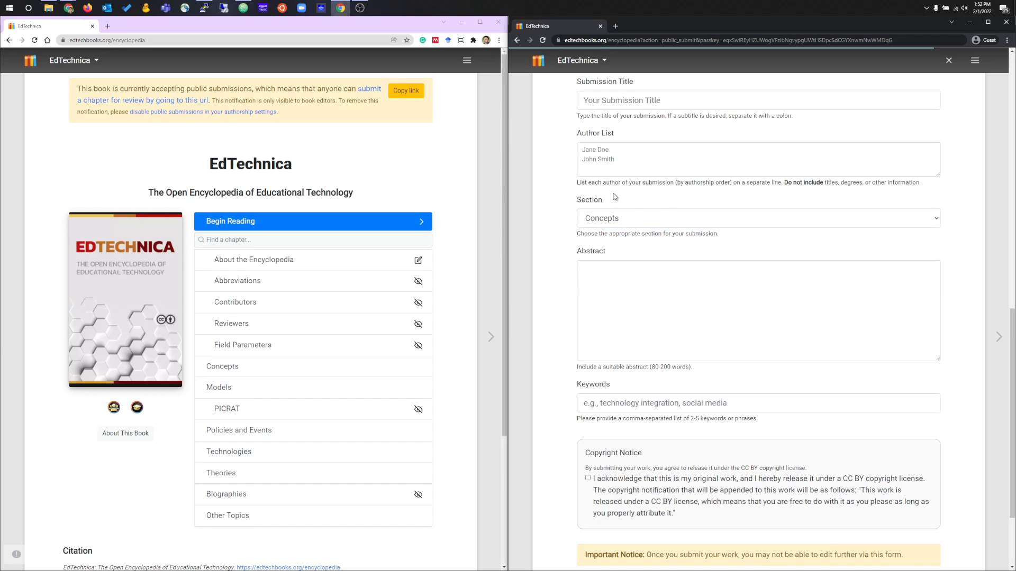
left_click(613, 222)
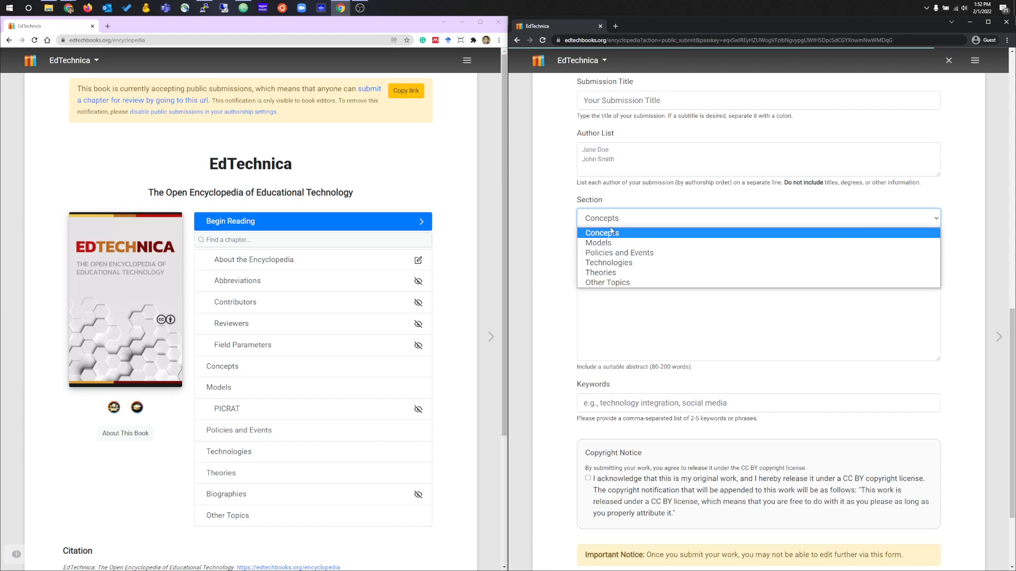
left_click(607, 244)
left_click(624, 221)
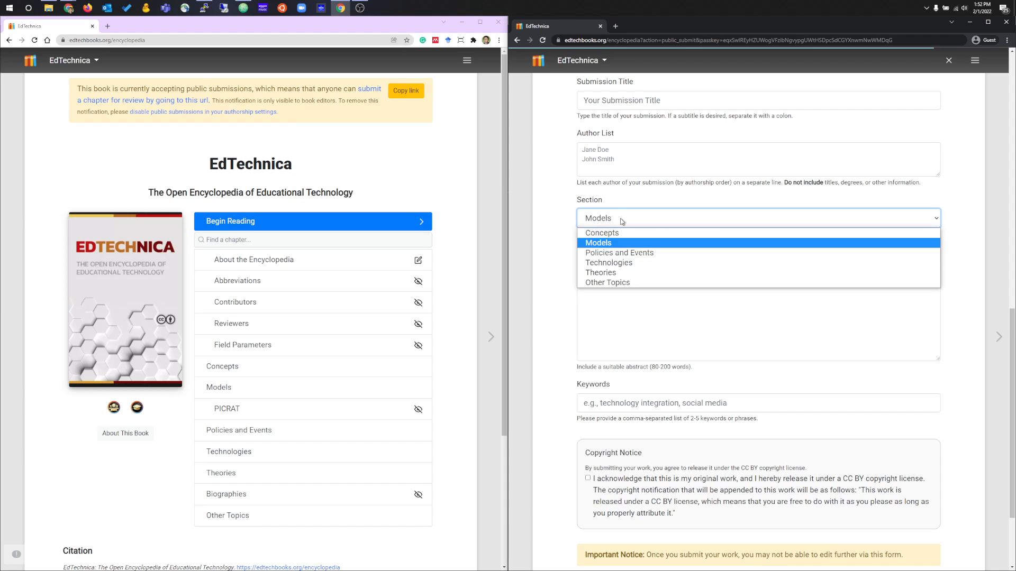
left_click(632, 232)
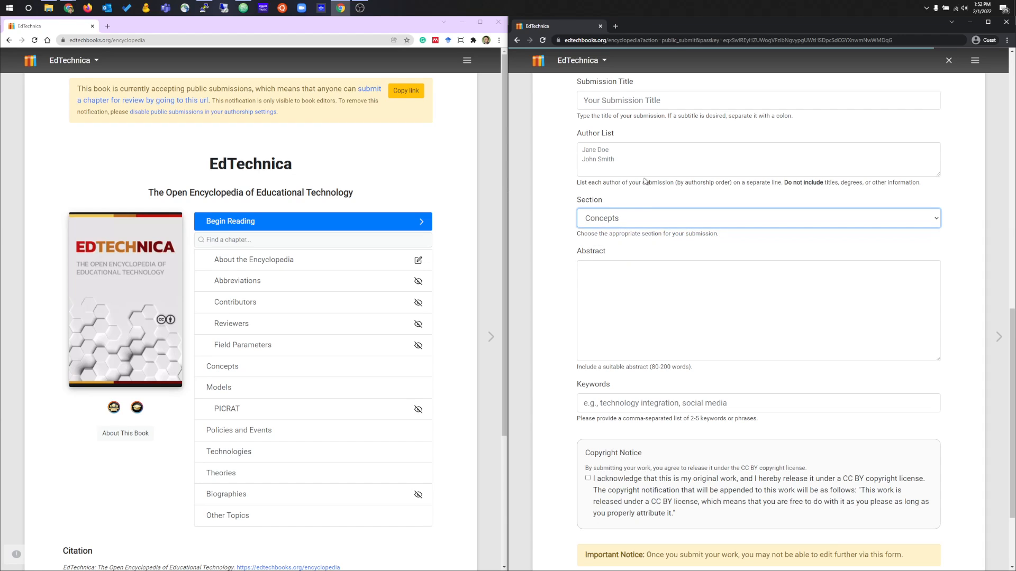
left_click(632, 205)
Review the form's Abstract, Keywords and Copyright Notice parts, and return the guest window to the book's cover.
left_click(656, 291)
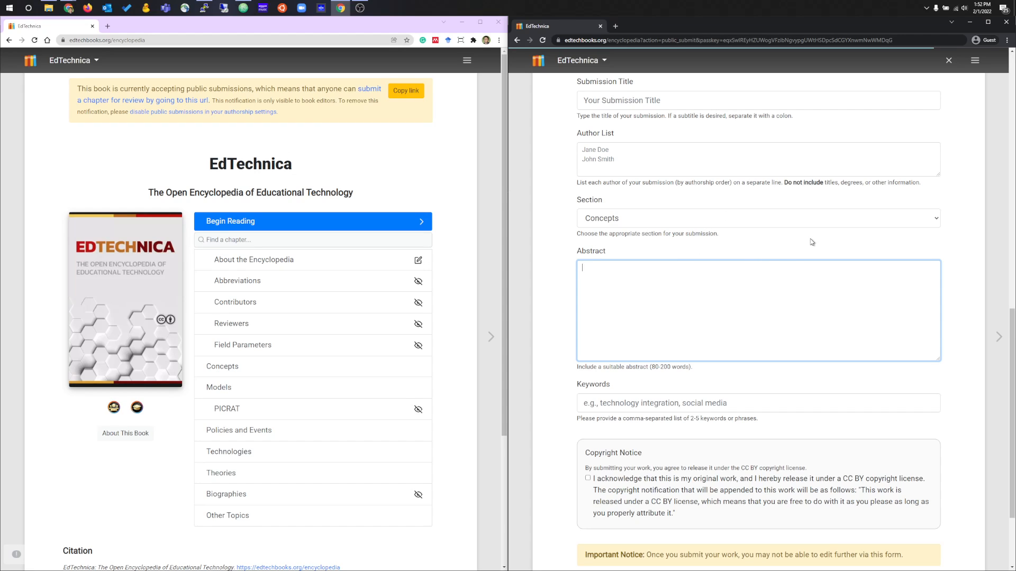
scroll(762, 252, "down", 2)
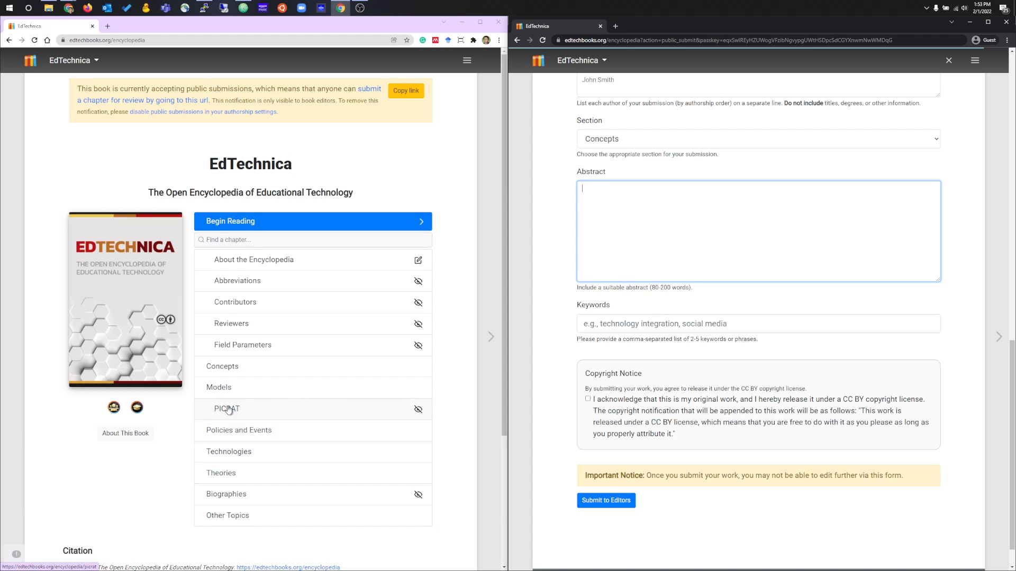
mouse_move(418, 412)
left_click(581, 61)
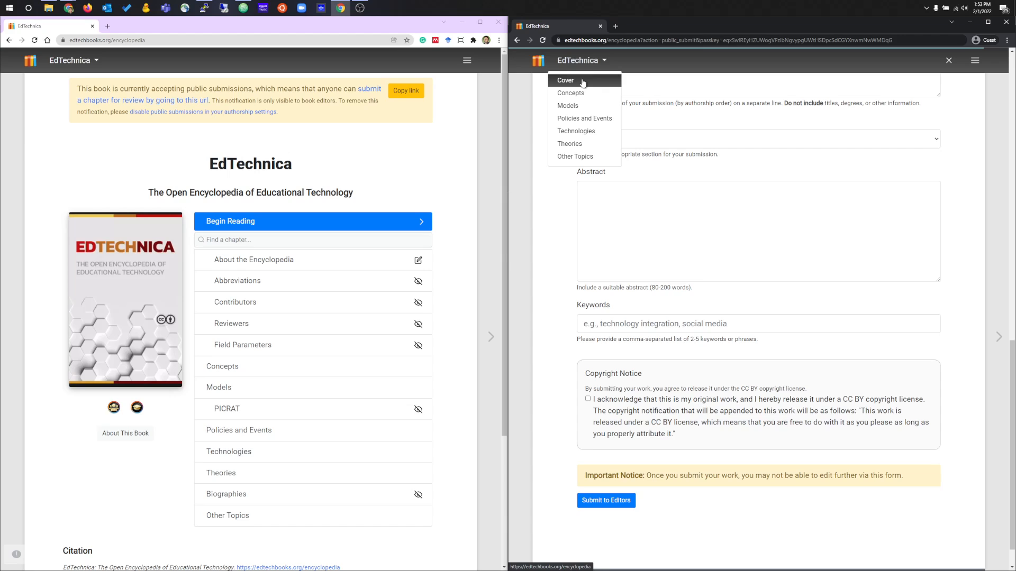
left_click(583, 82)
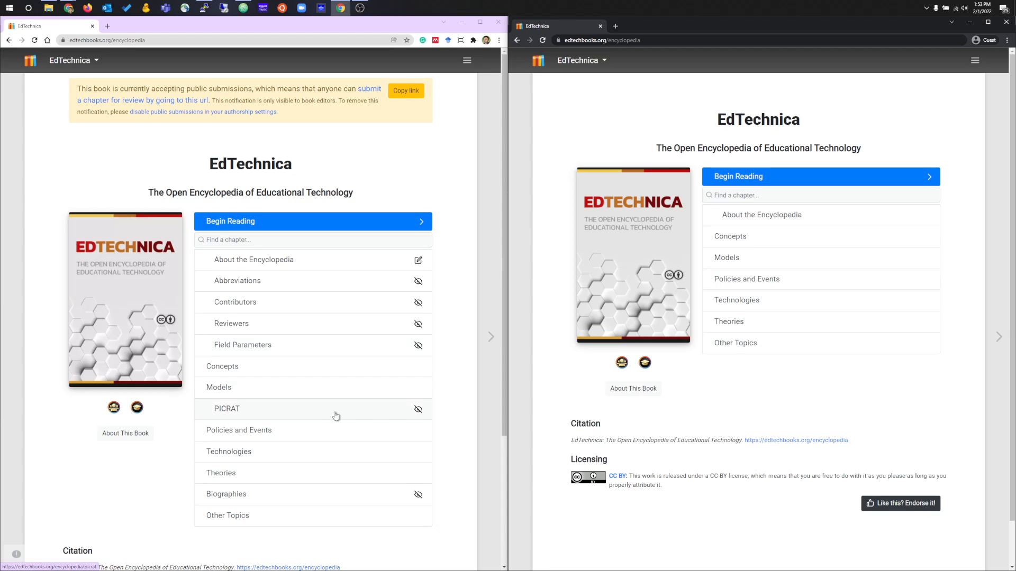
Open the unpublished PICRAT chapter in the editor's window and look through its content.
left_click(312, 413)
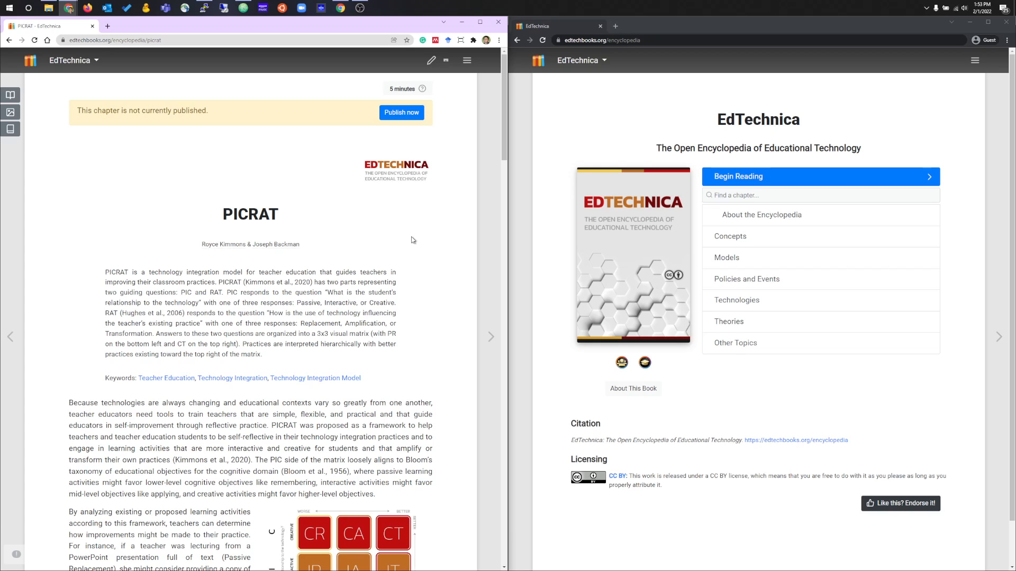
scroll(413, 240, "down", 20)
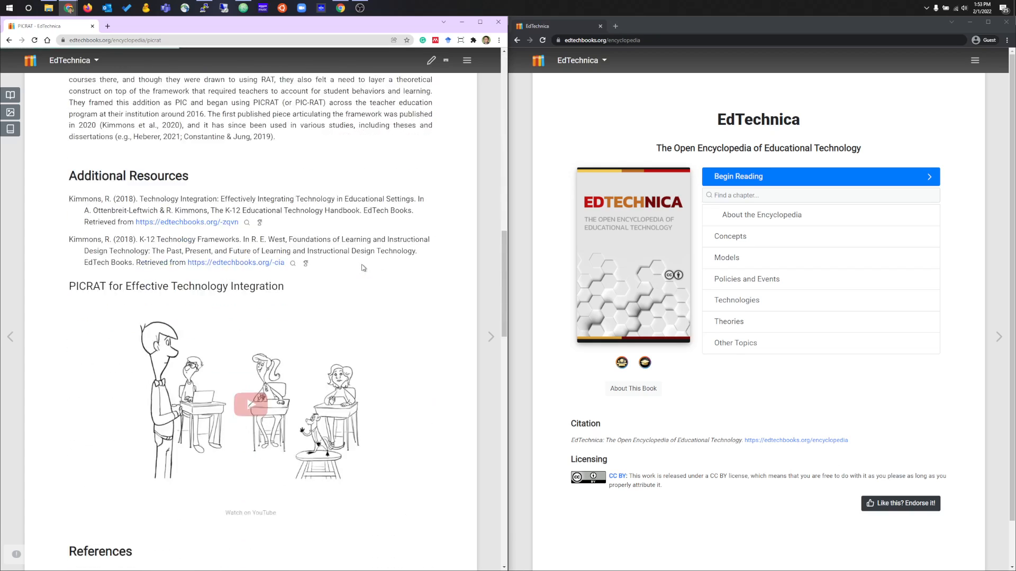
scroll(381, 317, "down", 10)
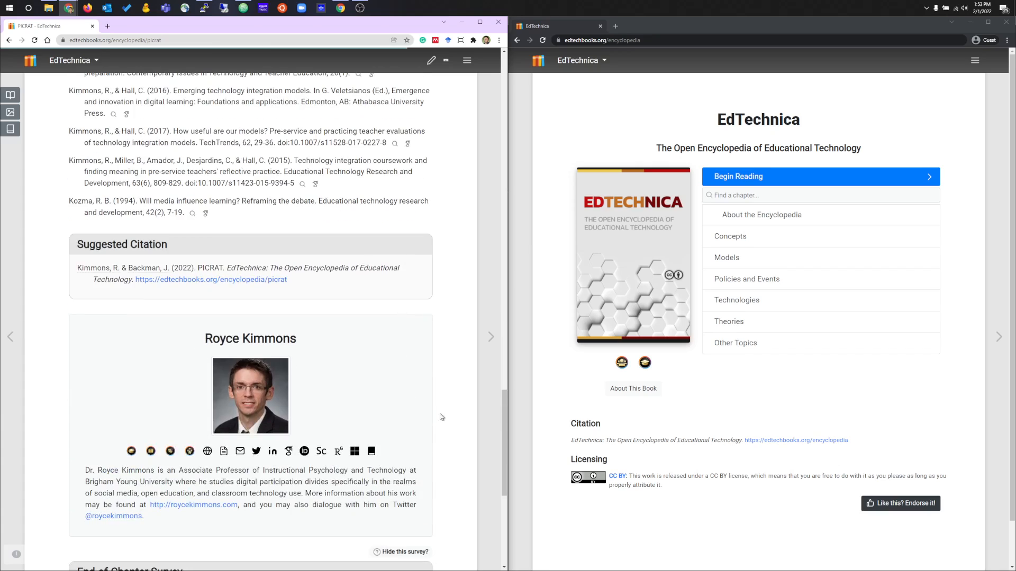
scroll(449, 265, "up", 20)
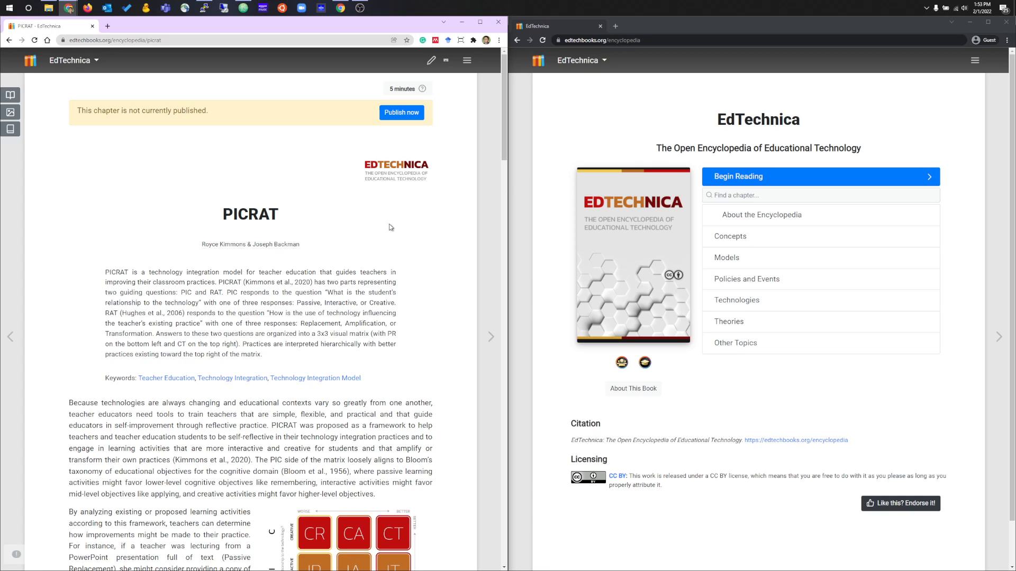
Open the PICRAT chapter's reviewing page, search for the reviewer by name and add that person to Round 1.
left_click(468, 62)
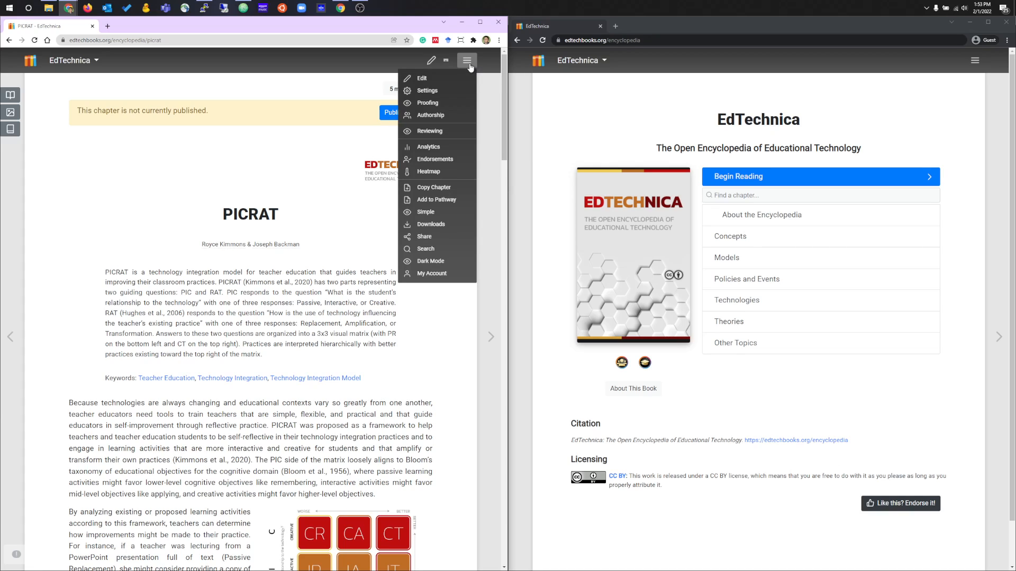
left_click(456, 133)
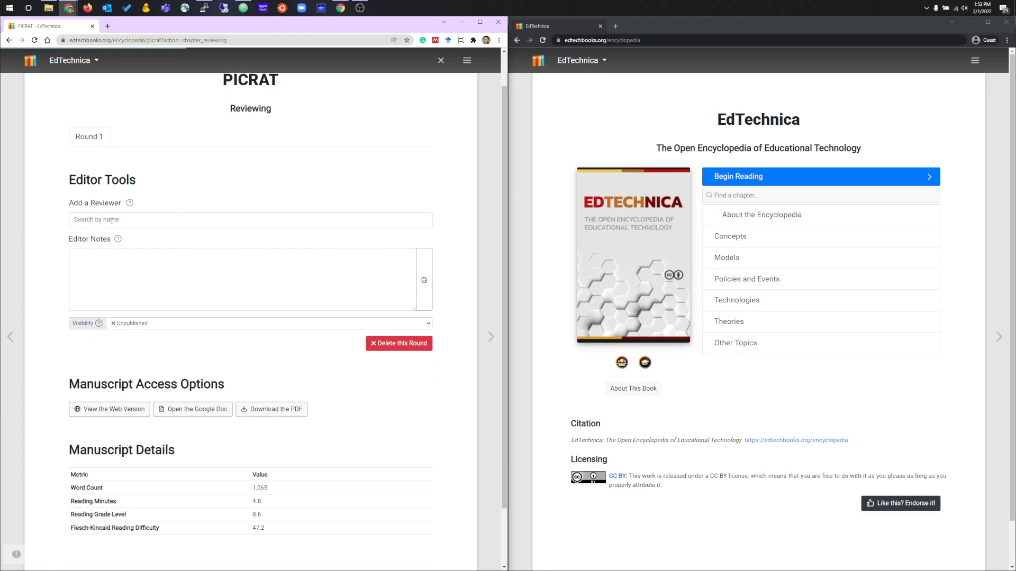
left_click(112, 220)
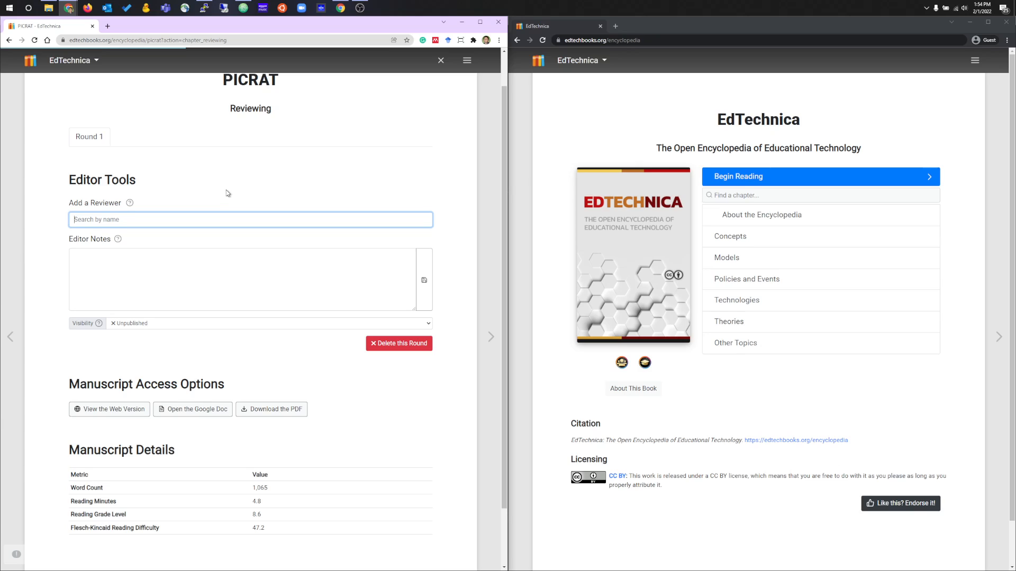
scroll(227, 193, "up", 1)
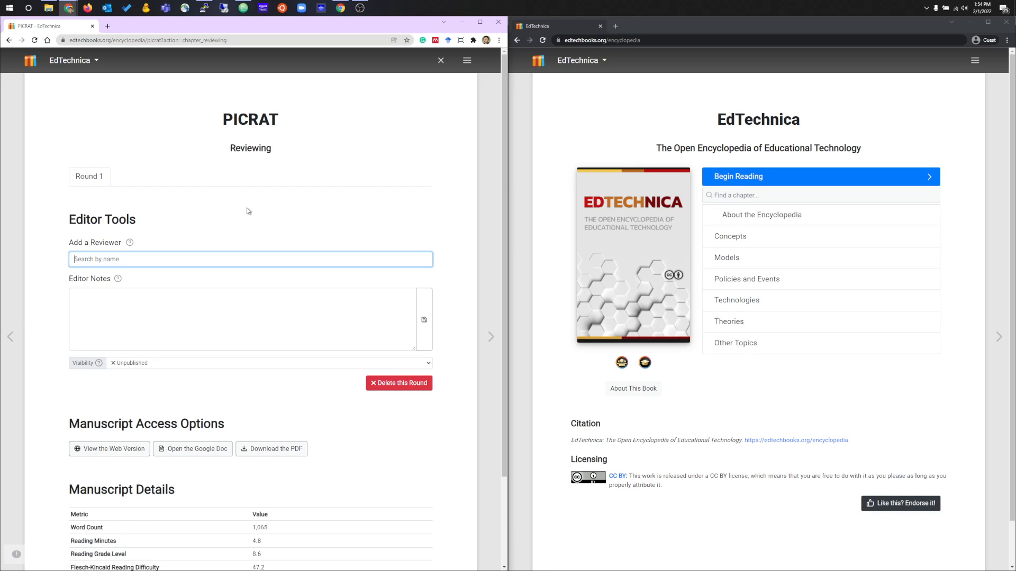
type("tori")
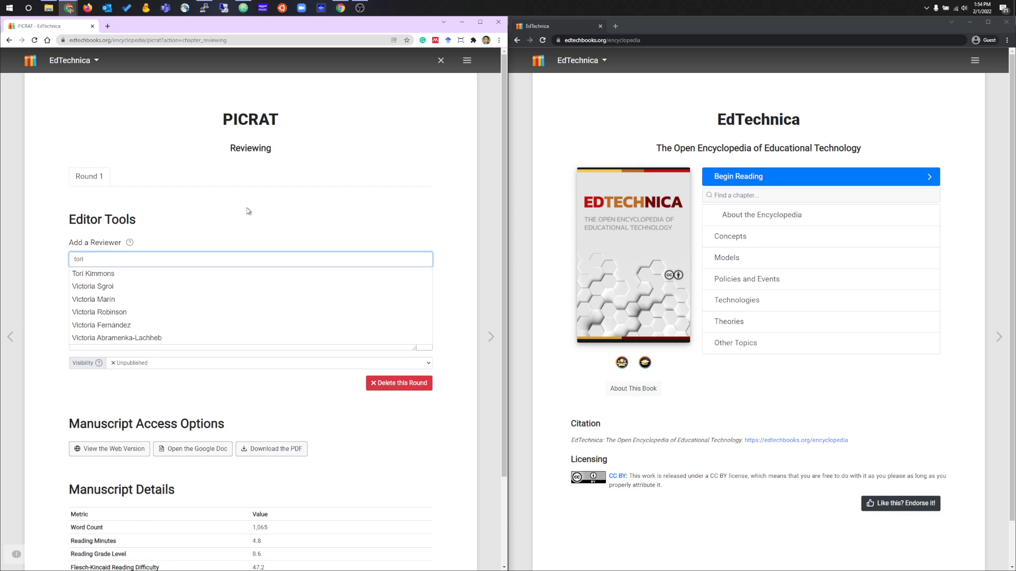
left_click(131, 276)
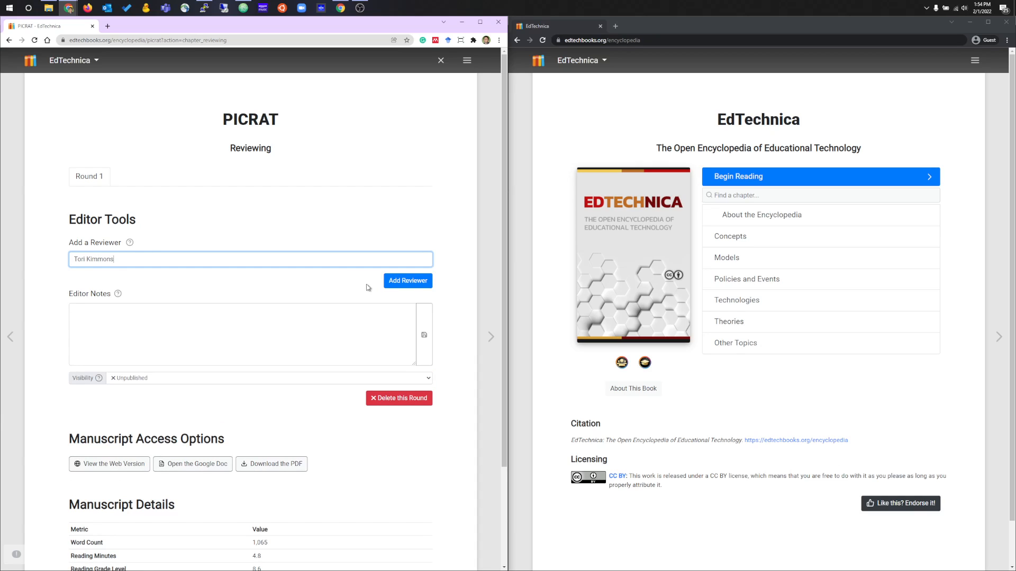
left_click(409, 285)
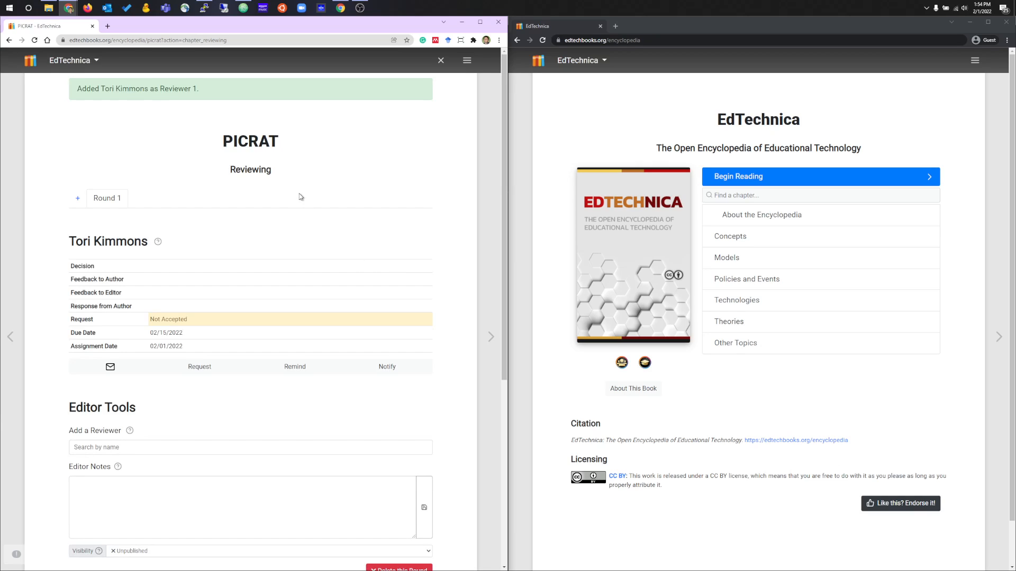
Look over the new reviewer's record and examine the review request email in both its edit and preview views.
scroll(296, 191, "down", 1)
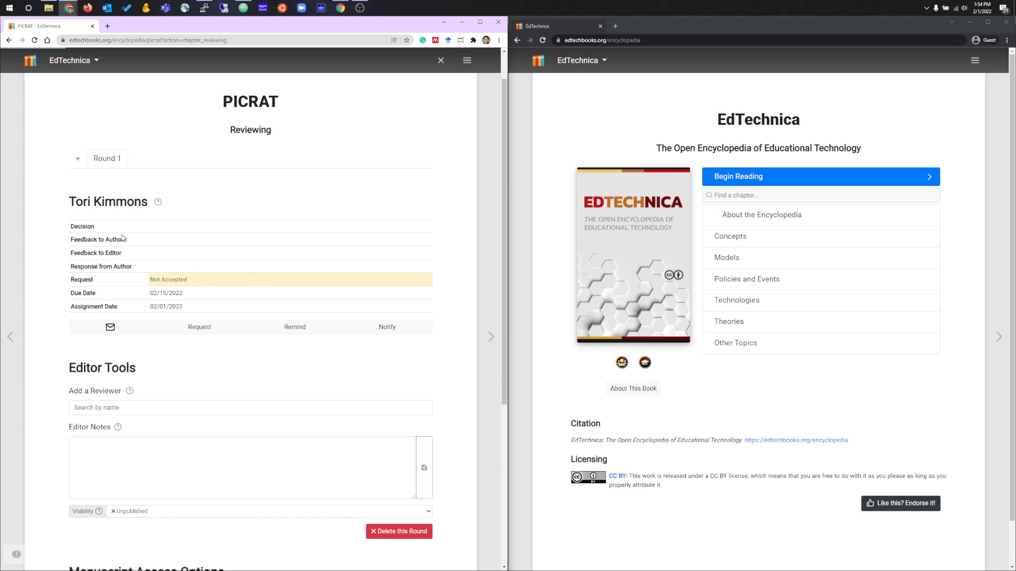
scroll(341, 196, "up", 1)
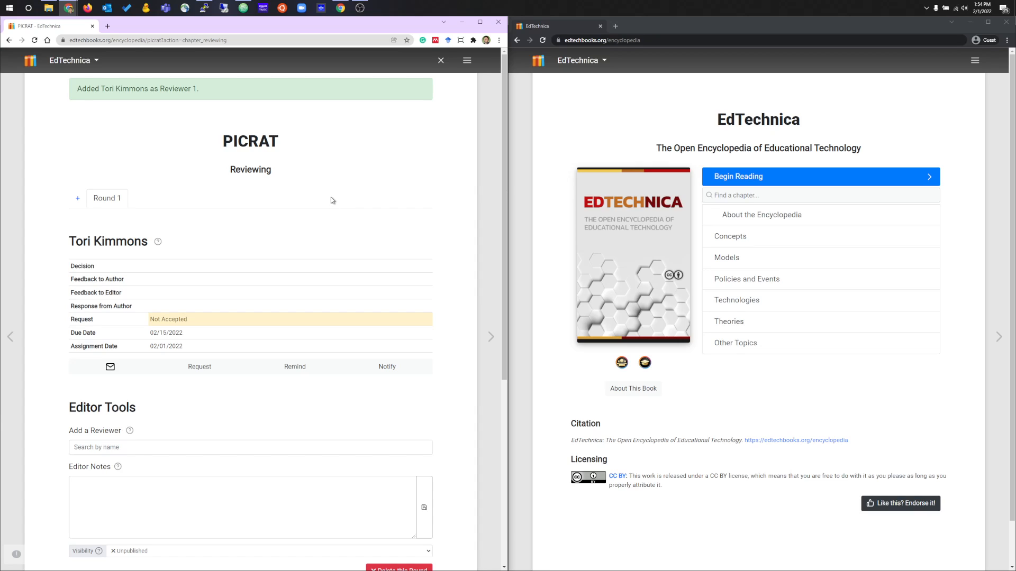
scroll(294, 238, "down", 1)
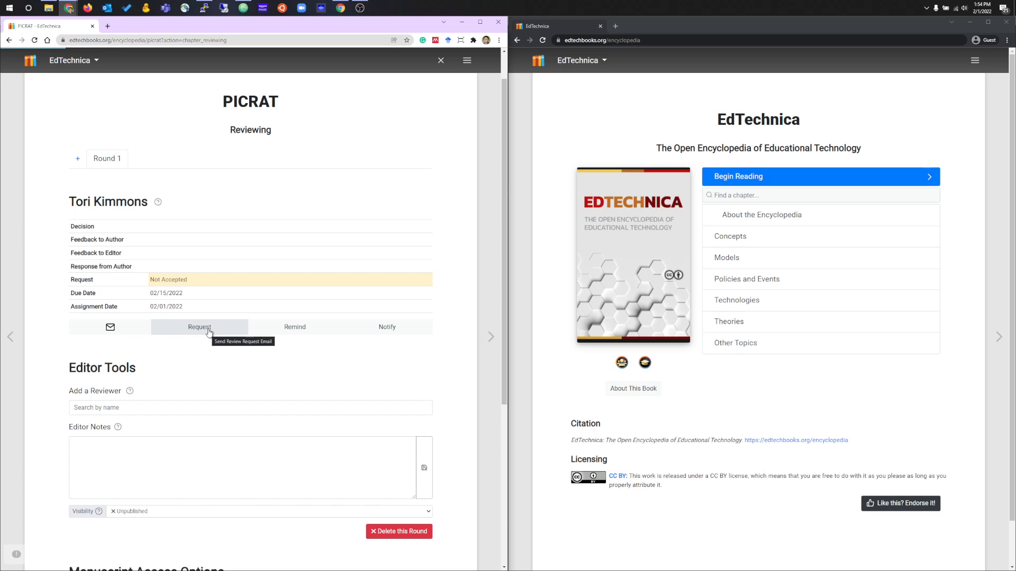
left_click(236, 330)
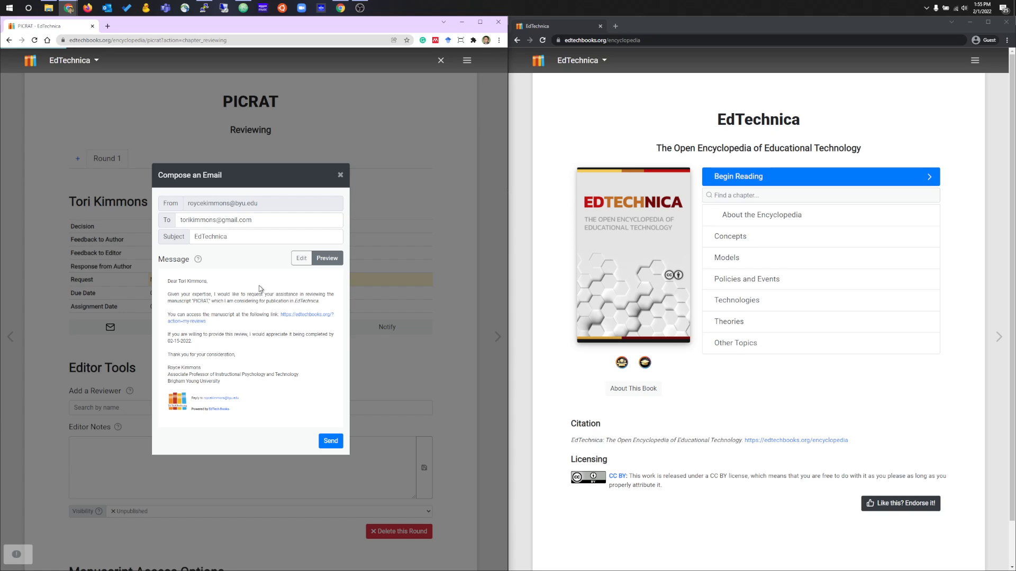
left_click(305, 258)
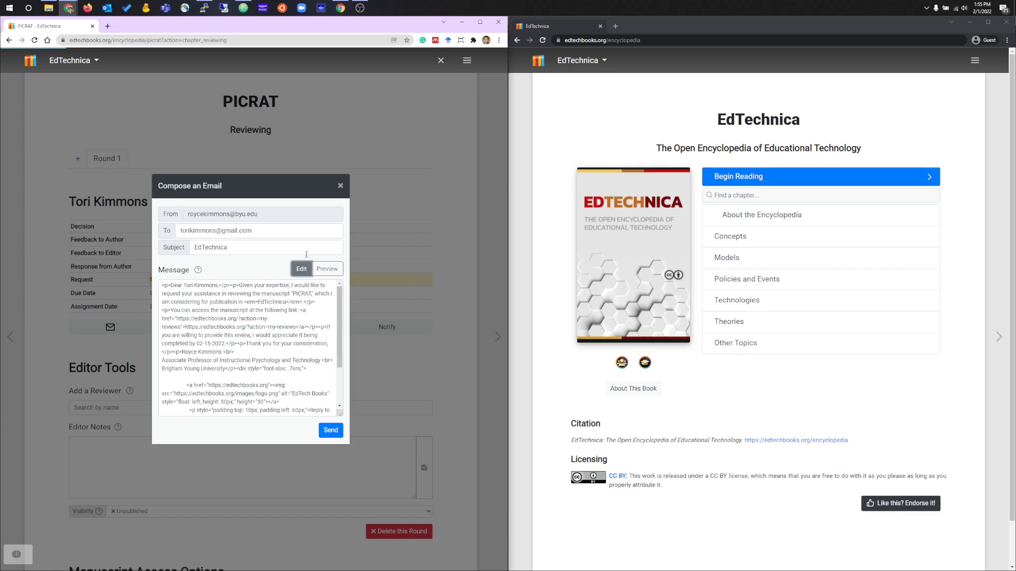
left_click(327, 269)
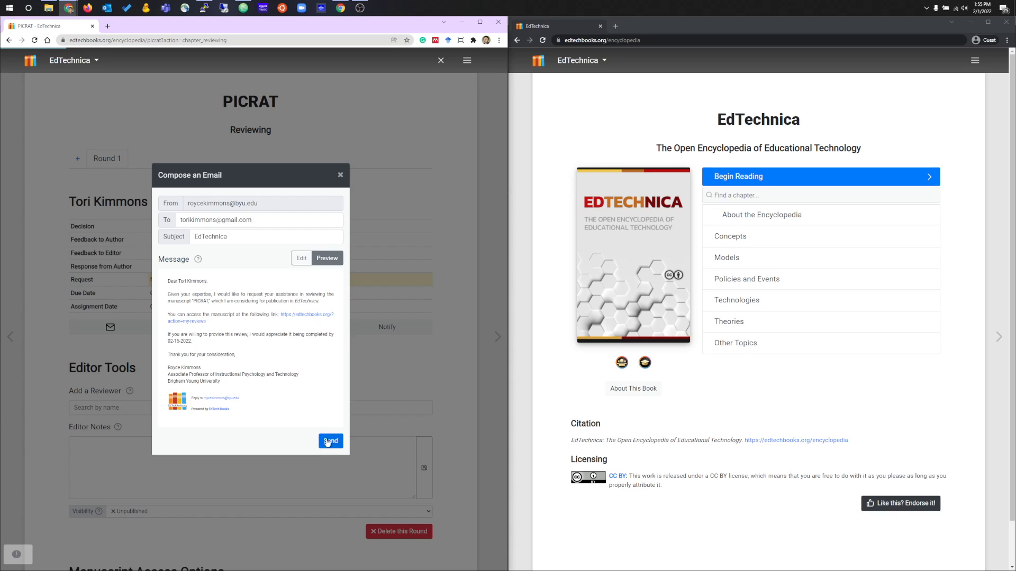
Copy the manuscript link address from the review request email and close the email without sending it.
right_click(300, 319)
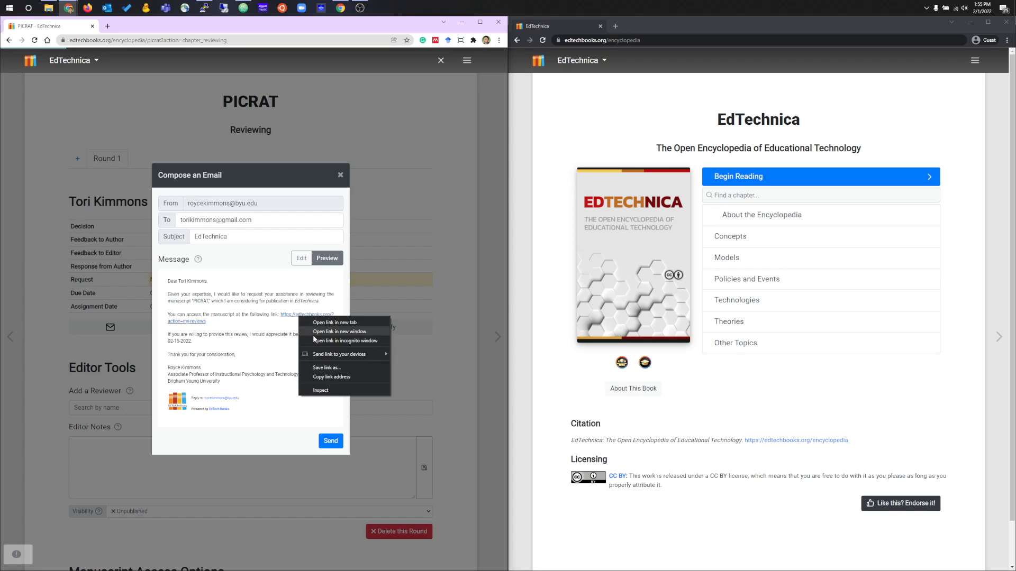
left_click(335, 377)
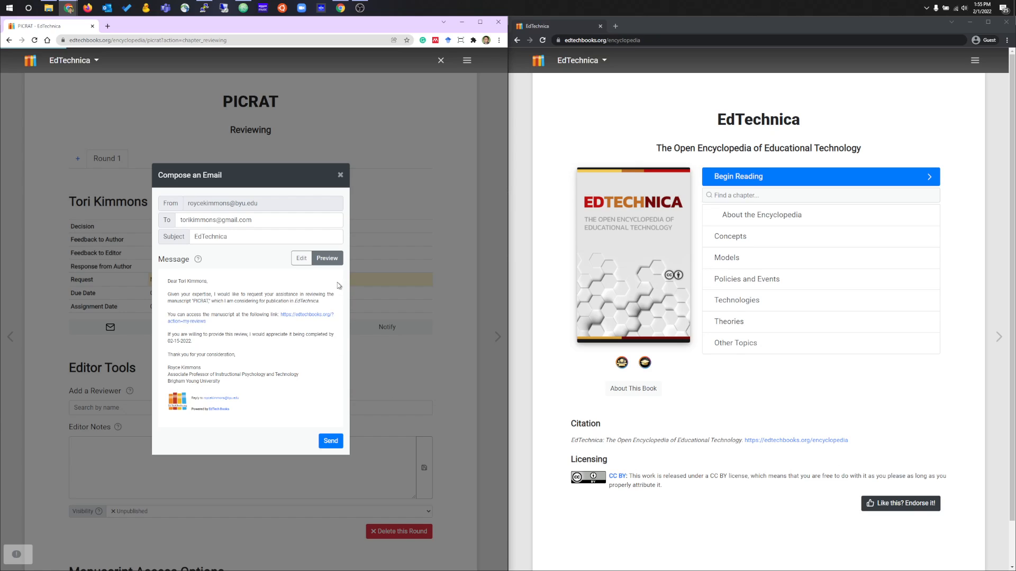
left_click(340, 175)
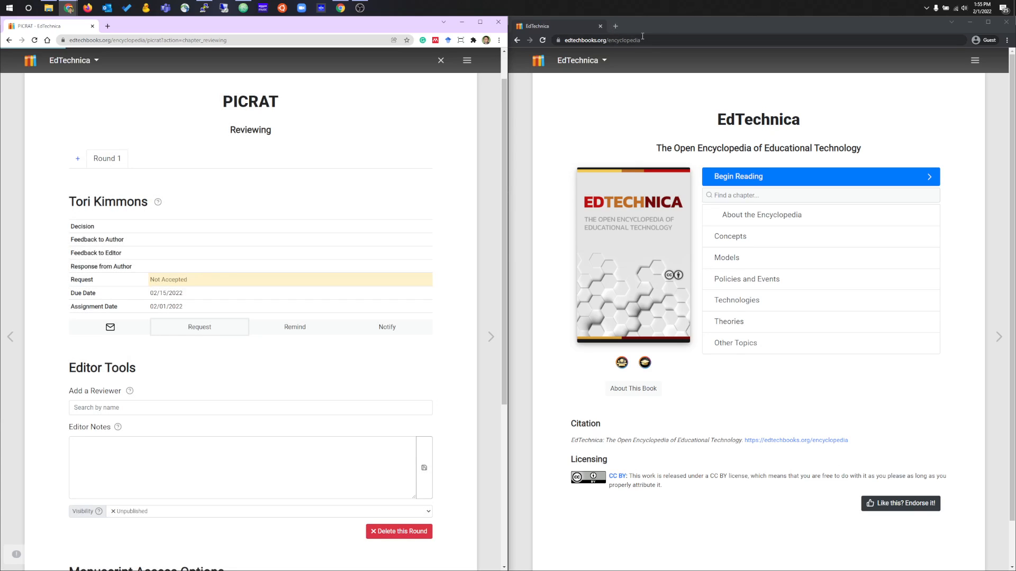
Open the copied my-reviews link in the guest window and sign in with Google as the reviewer.
left_click(644, 40)
key("ctrl+v")
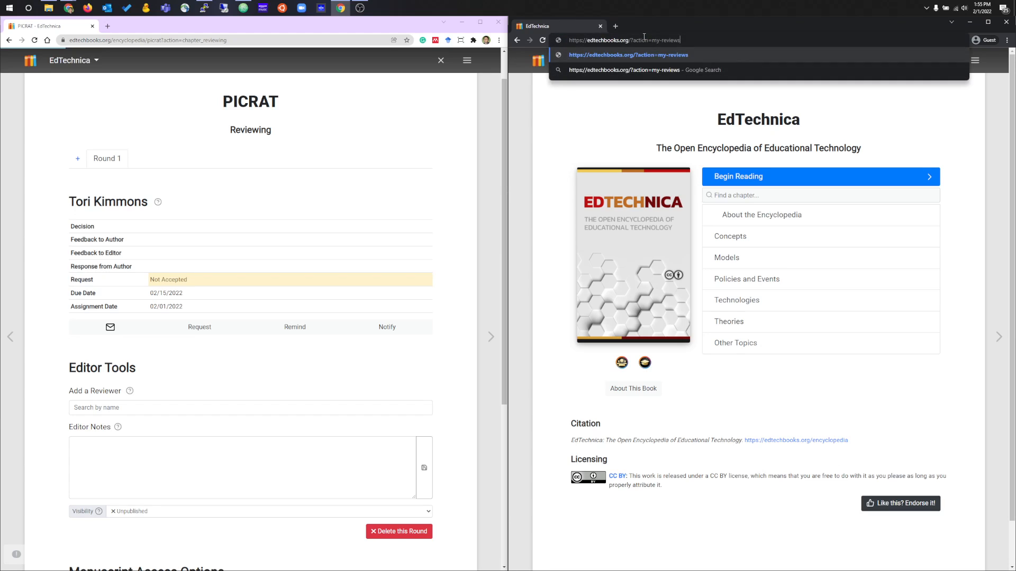
key("Return")
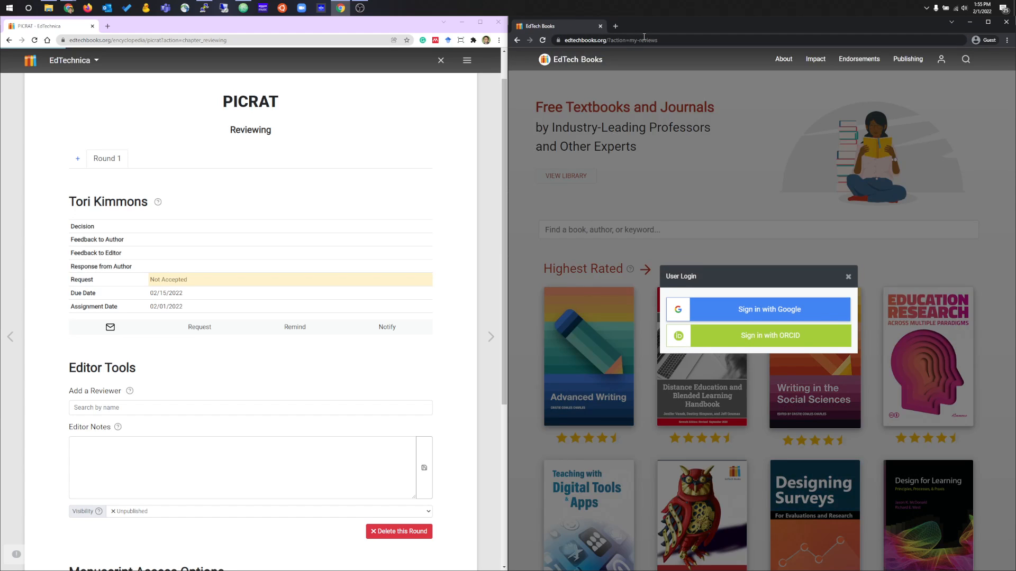
left_click(781, 309)
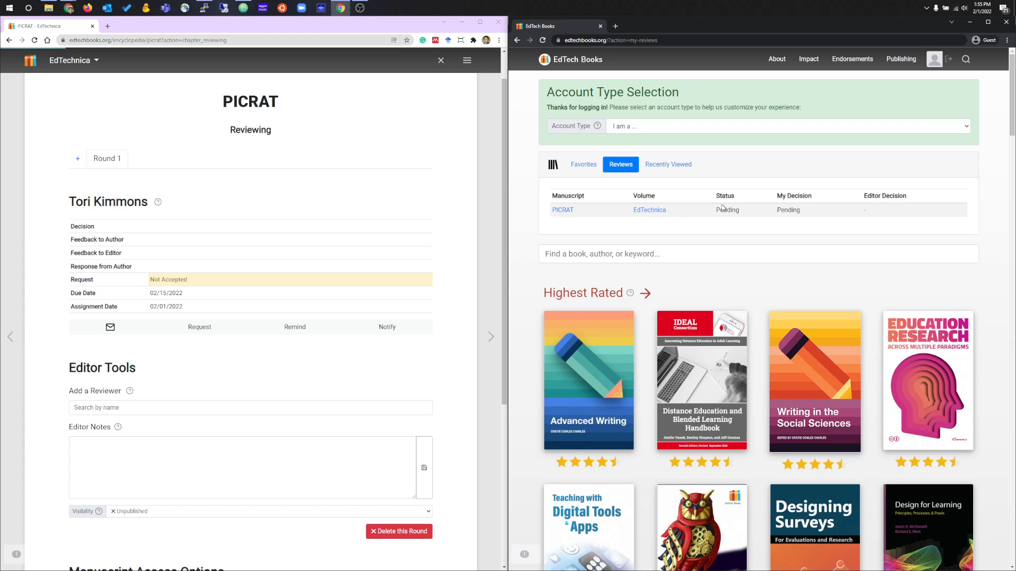
Open the pending PICRAT review as the reviewer and accept the review invitation.
left_click(563, 211)
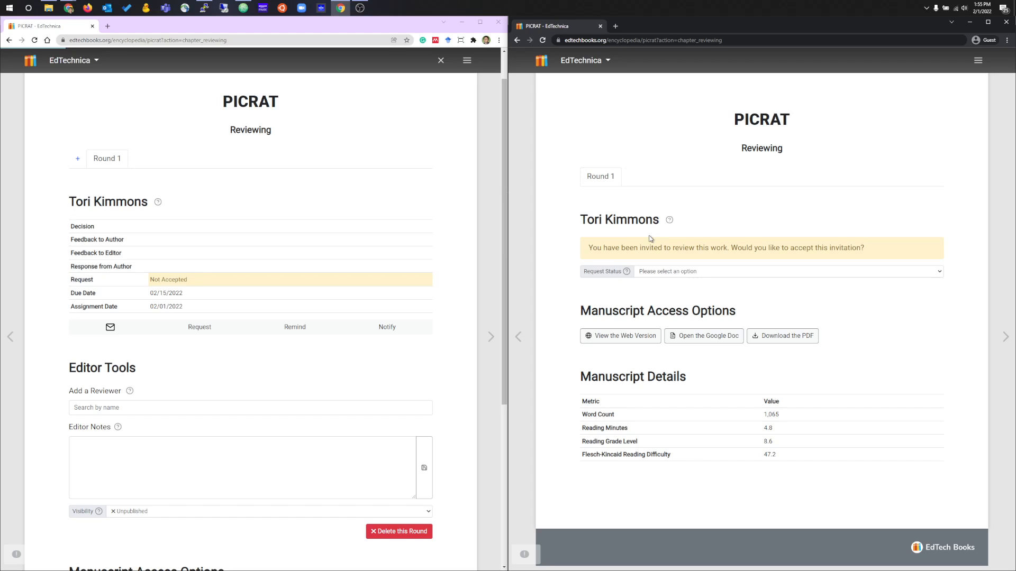
left_click(706, 271)
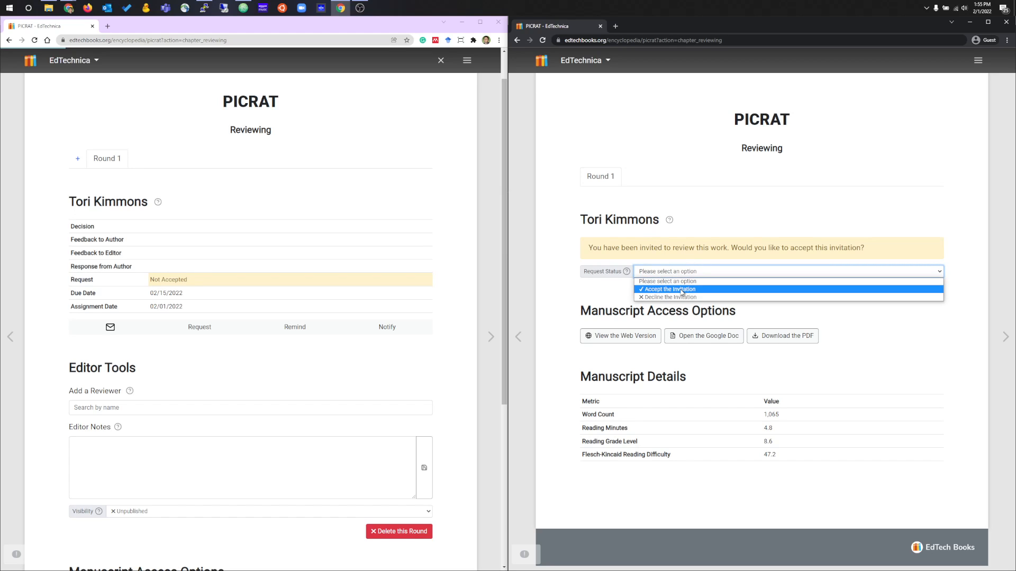
left_click(682, 290)
left_click(668, 300)
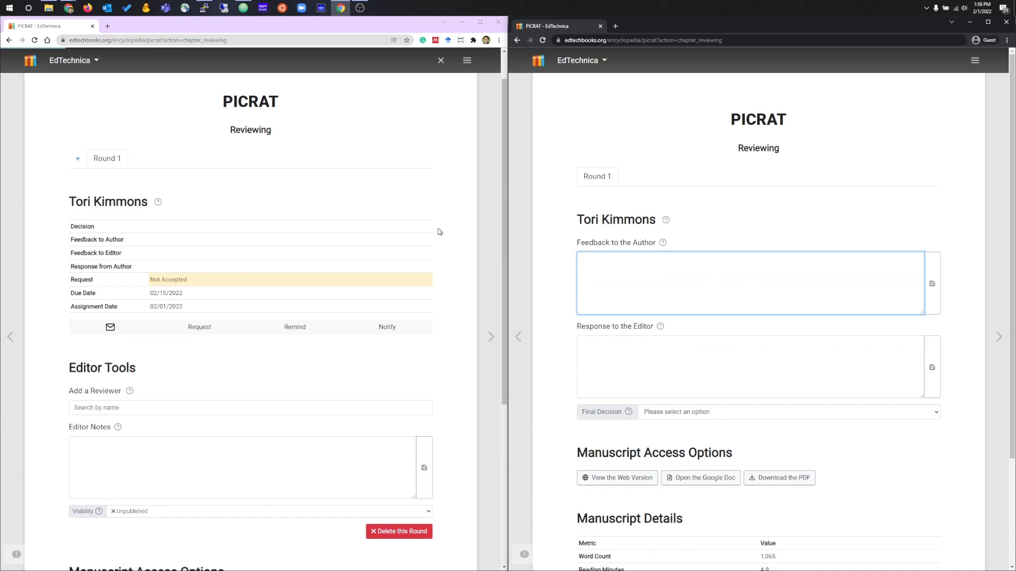
Examine the reviewer's form, checking the manuscript's web version and Google Doc, and look over the Manuscript Details table.
left_click(677, 347)
scroll(759, 300, "down", 2)
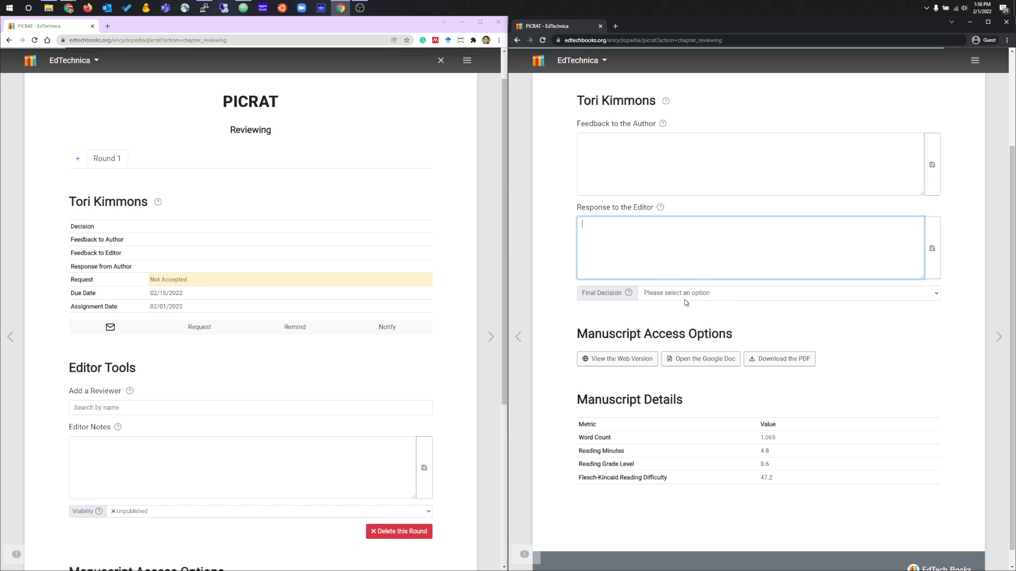
left_click(634, 382)
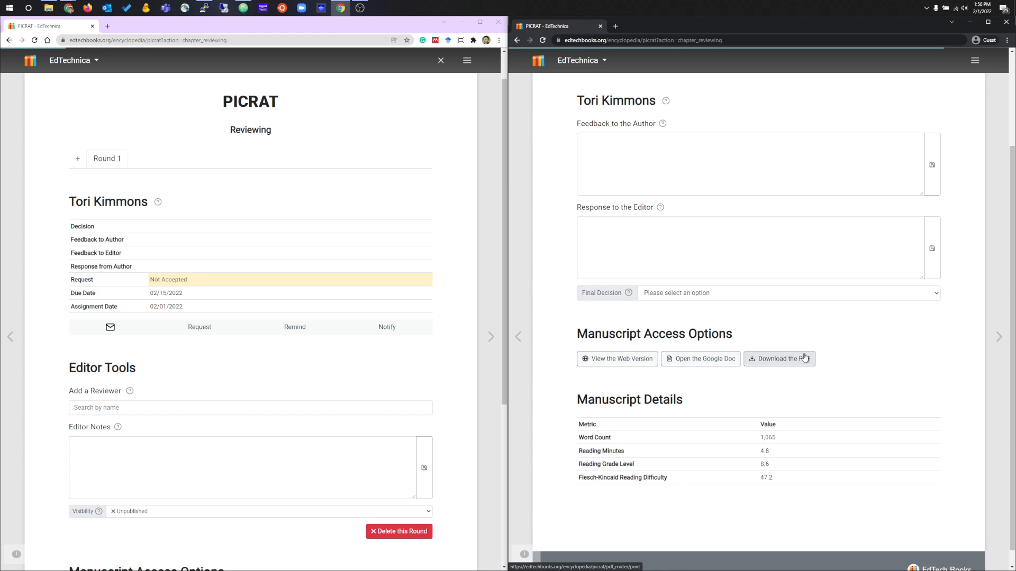
left_click(639, 361)
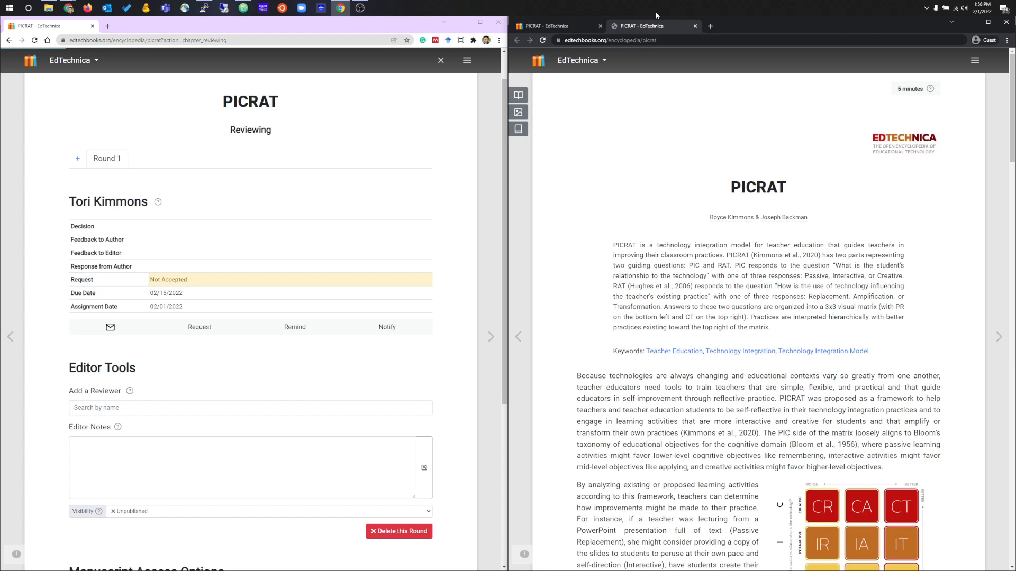
left_click(695, 26)
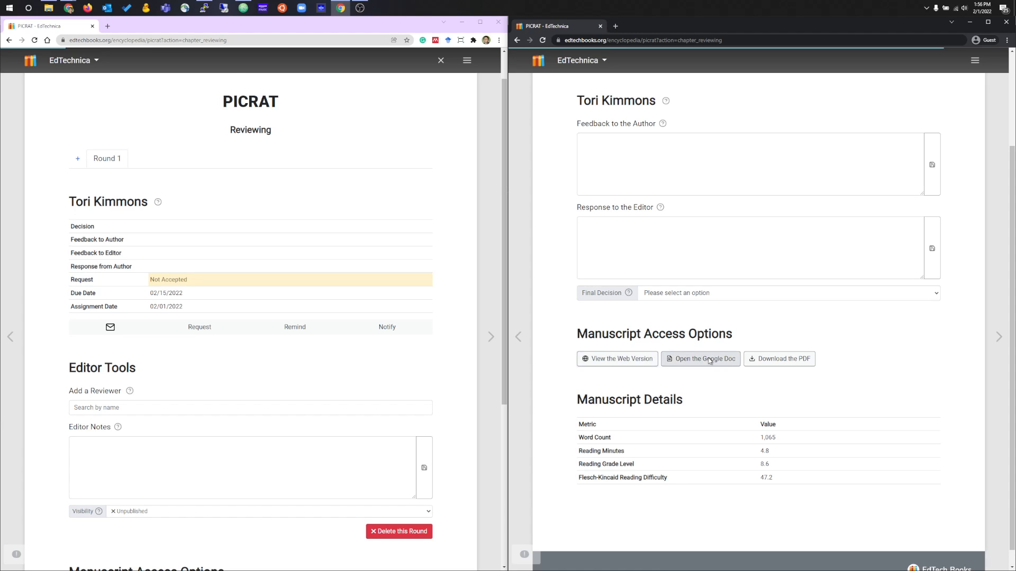
left_click(711, 360)
left_click(694, 26)
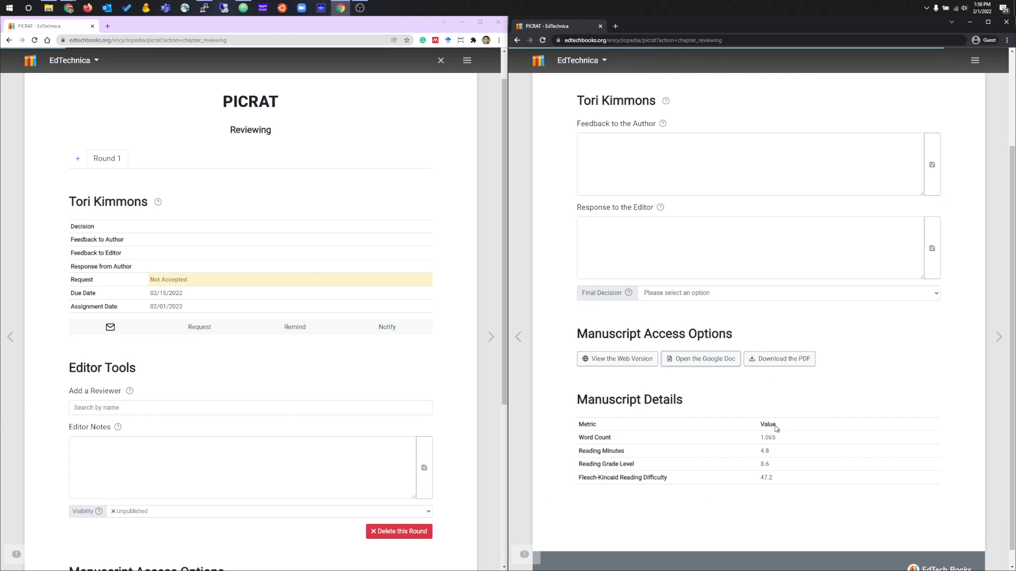
left_click(630, 360)
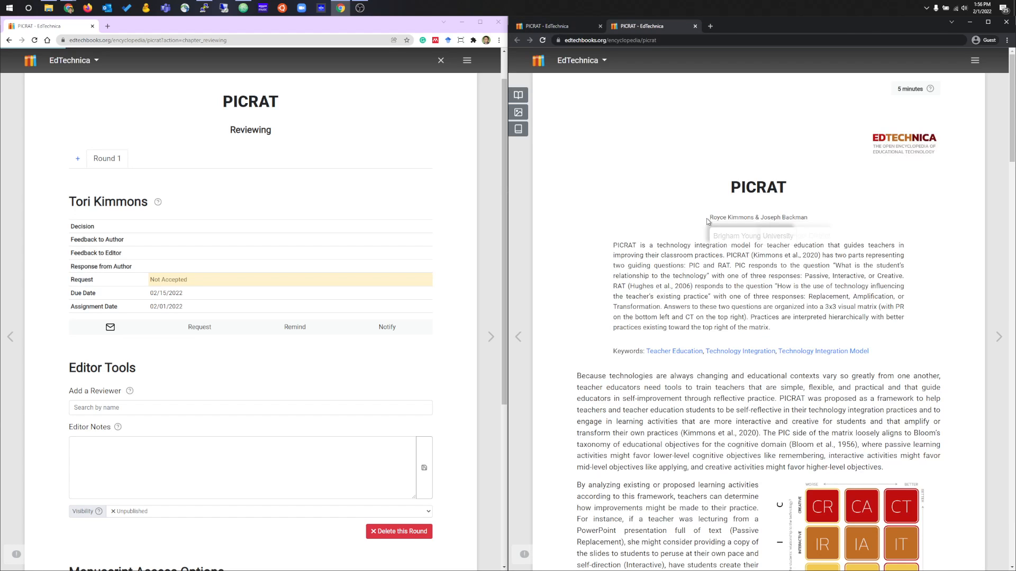
left_click(695, 27)
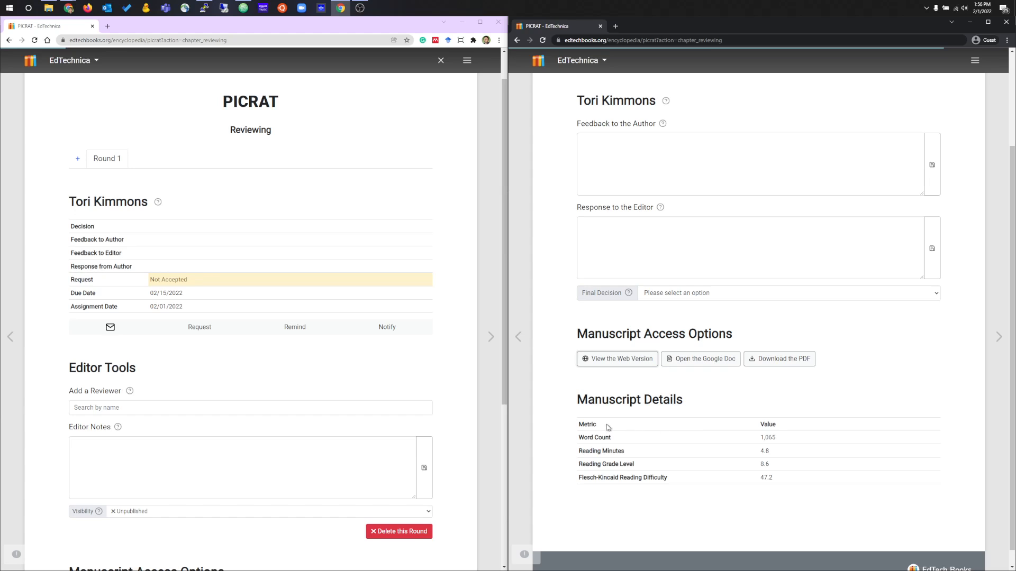
left_click_drag(608, 426, 835, 474)
left_click(836, 474)
Enter "This is looking good!" as the reviewer's feedback to the author.
scroll(854, 381, "up", 1)
left_click(812, 157)
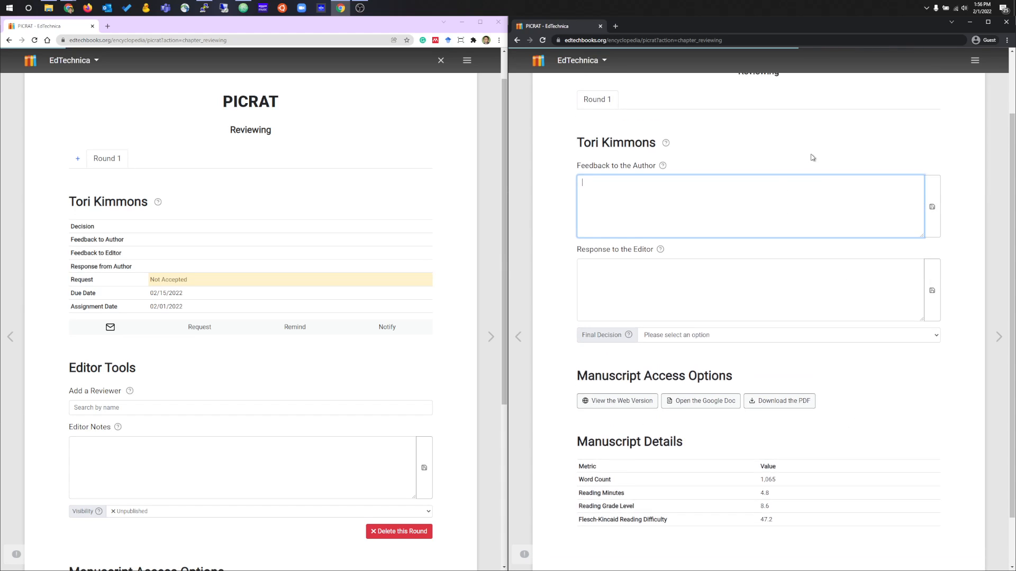
scroll(812, 157, "up", 2)
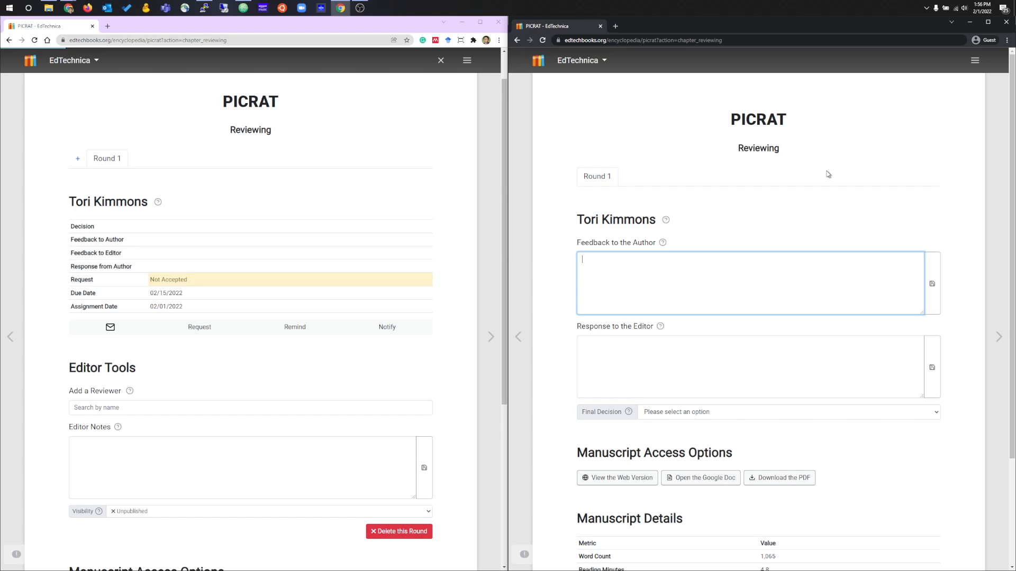
type("This is")
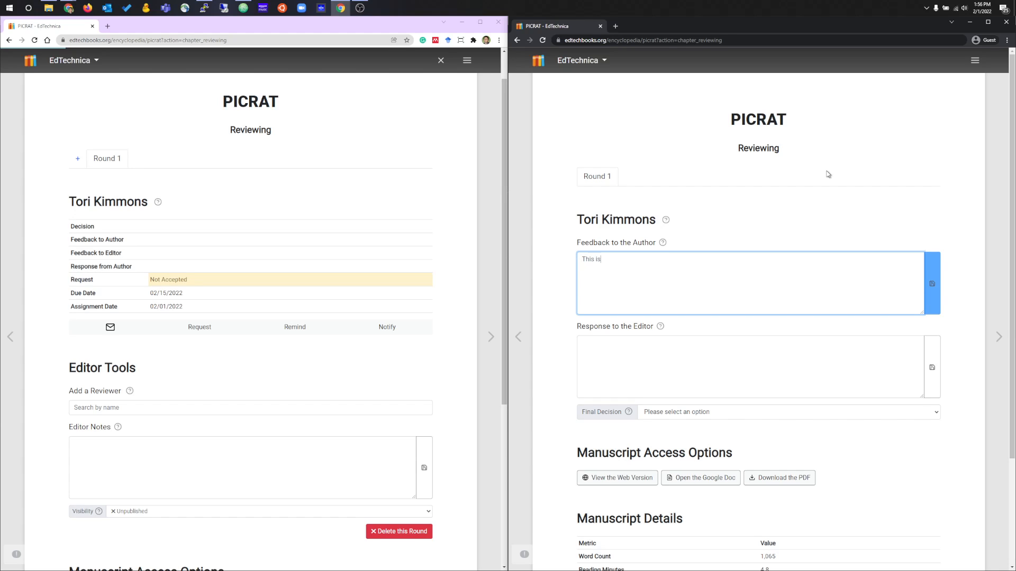
type(" looking")
key("BackSpace")
type("ing")
Enter "I think it's ready to go!" as the reviewer's response to the editor and save it.
key("Tab")
key("Tab")
type("I t")
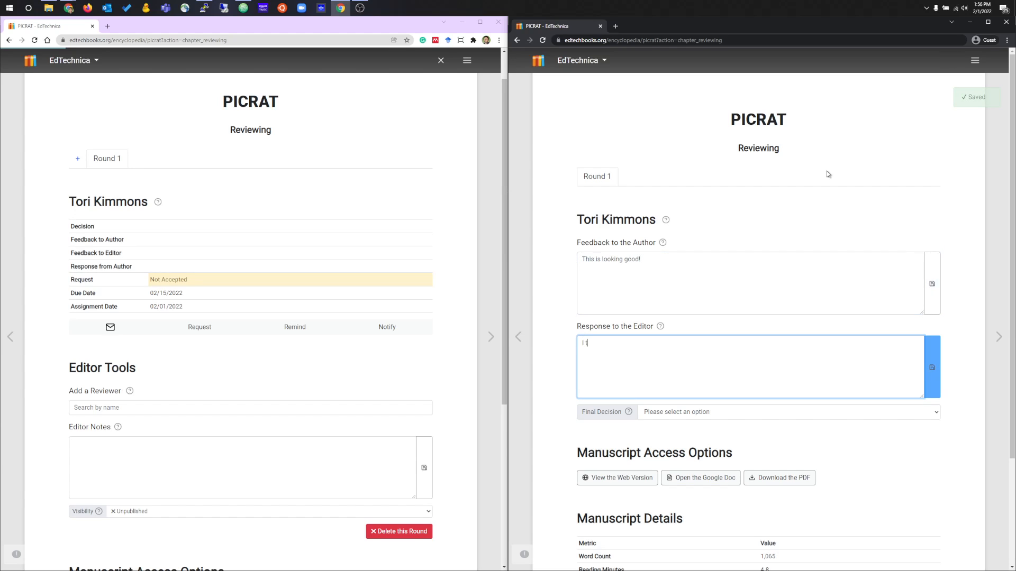
type("hink it's ready to go!")
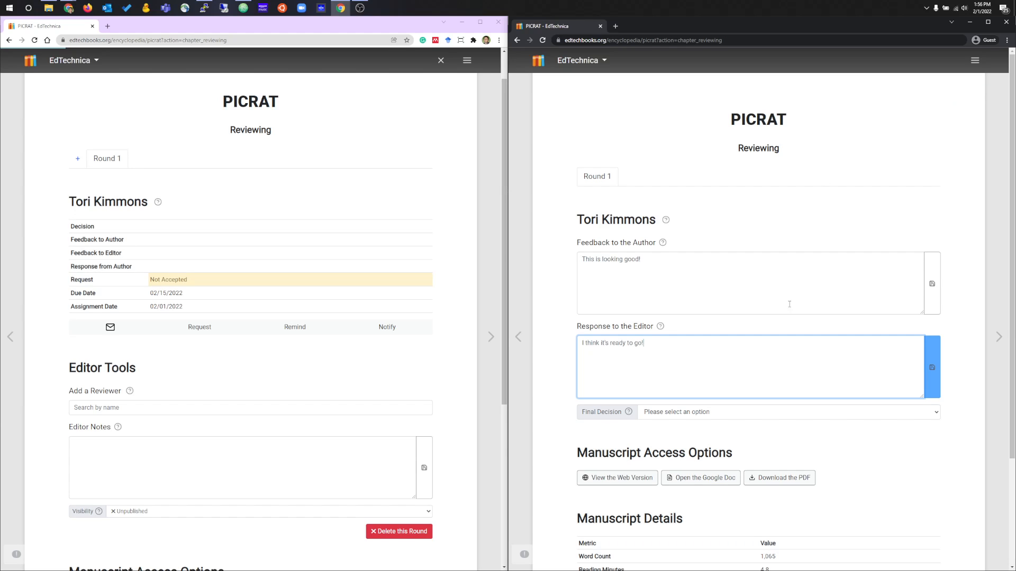
left_click(737, 195)
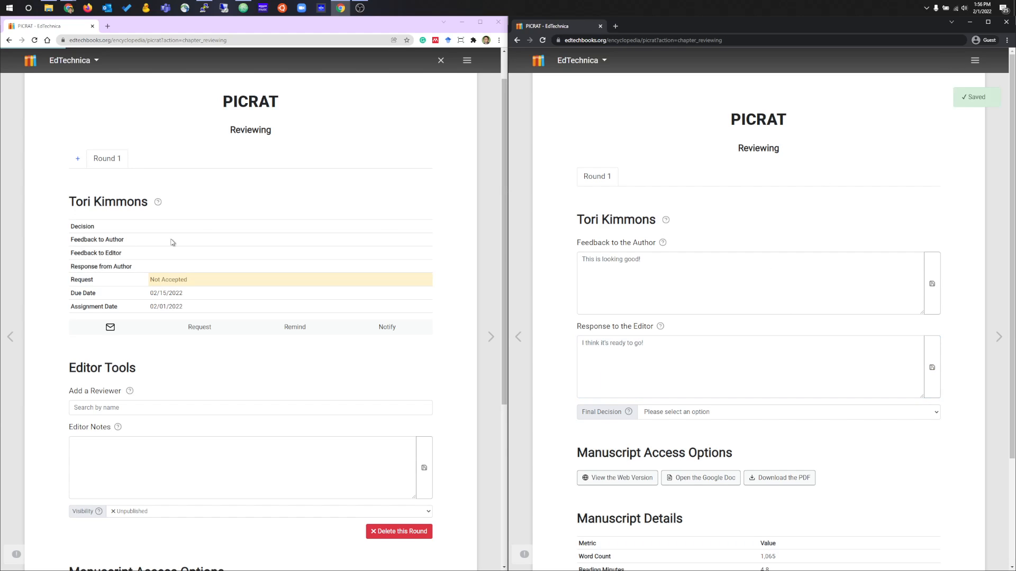
Search for "charles" in the editor's reviewer tools and add the matching person as the second reviewer for PICRAT.
left_click(302, 181)
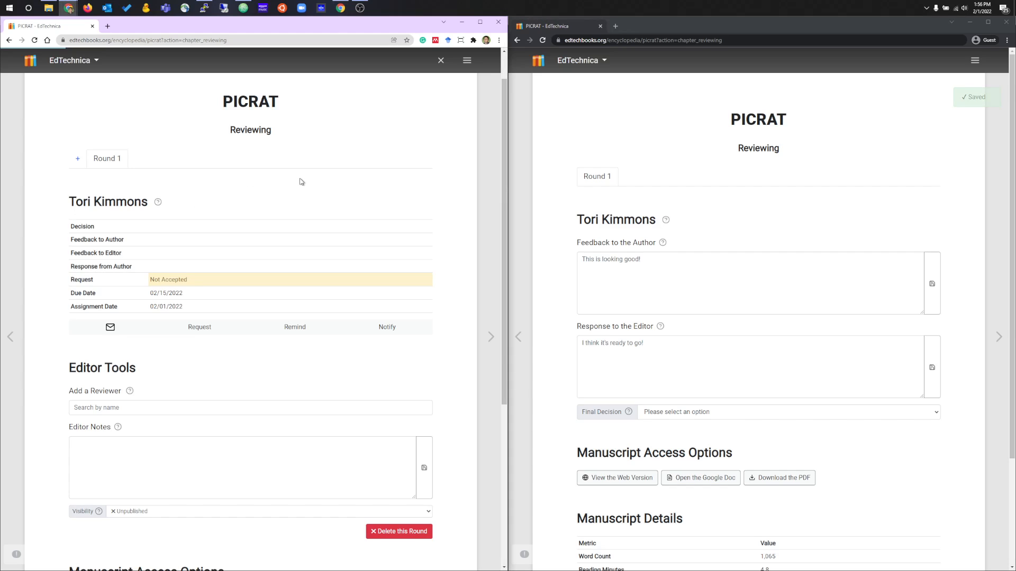
left_click(211, 403)
type("charles")
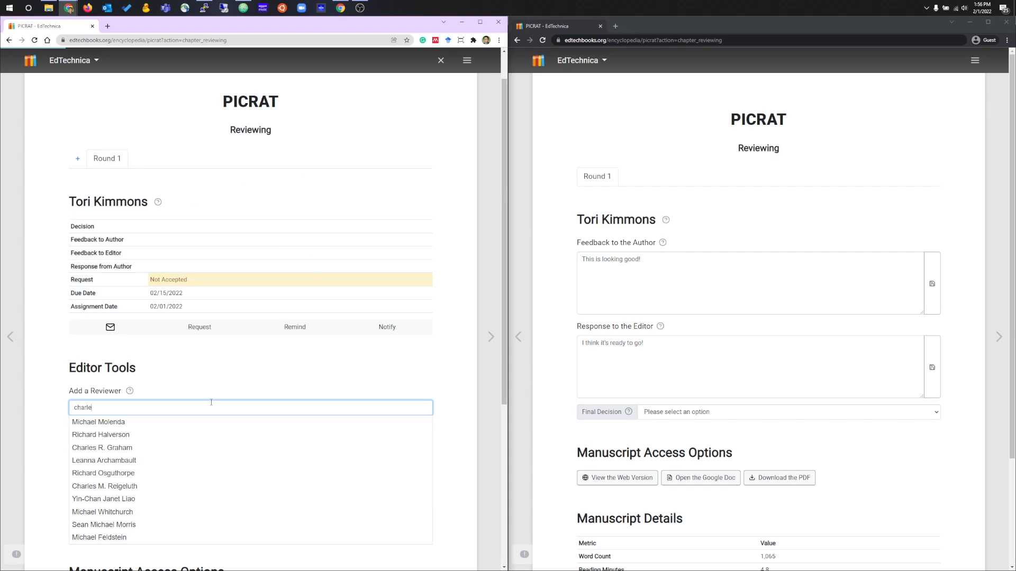
key("Down")
key("Down")
key("Down")
key("Down")
key("Return")
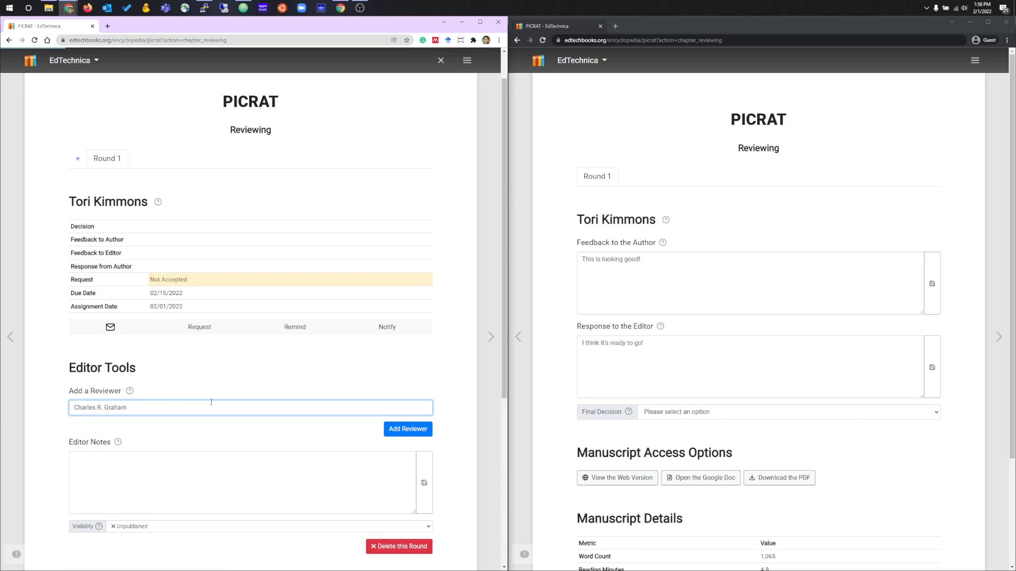
left_click(408, 429)
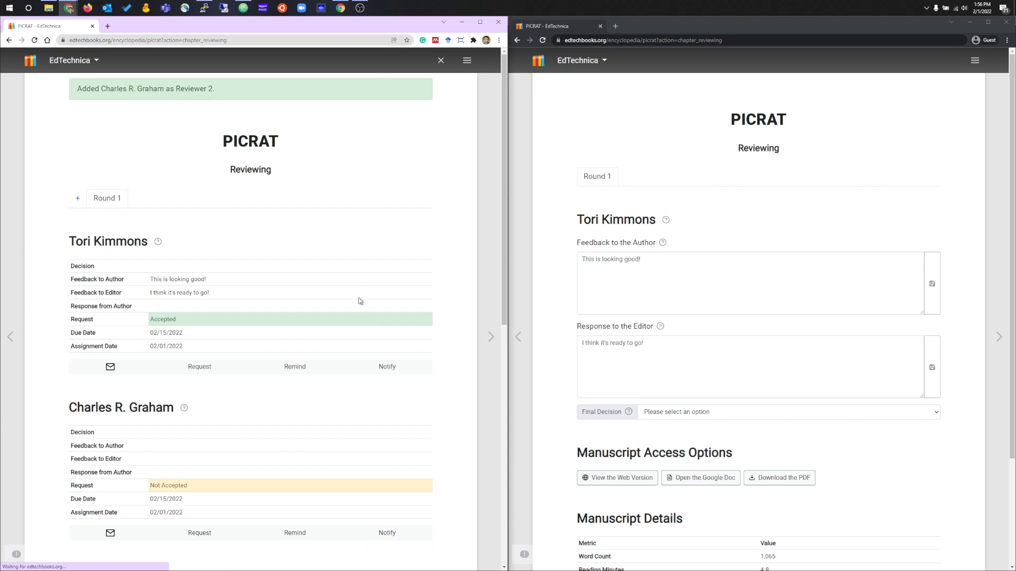
Submit the reviewer's final decision as "Request minor revisions" and look over the Reviewer 2 section of the form.
left_click(726, 242)
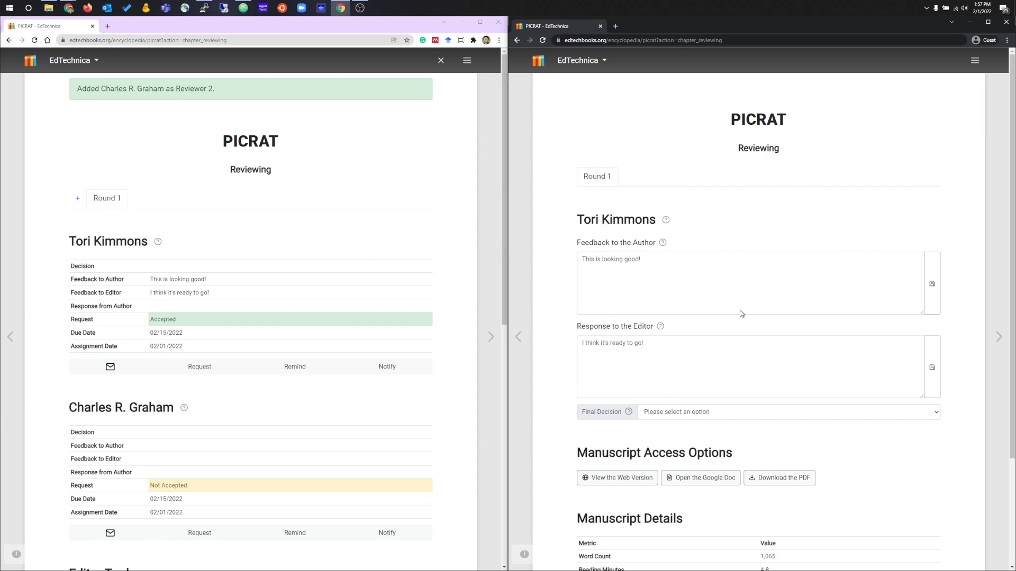
left_click(688, 414)
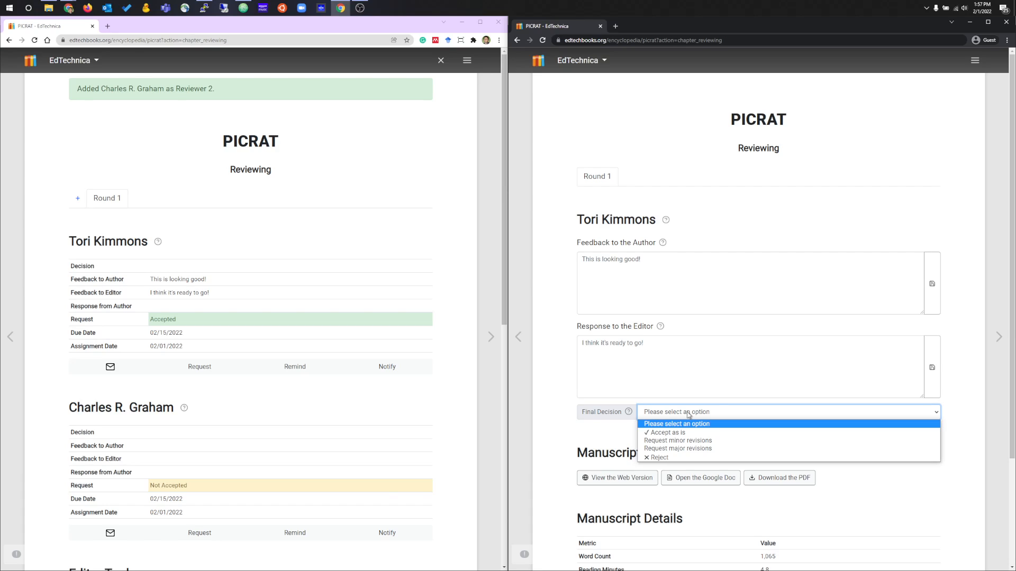
left_click(713, 442)
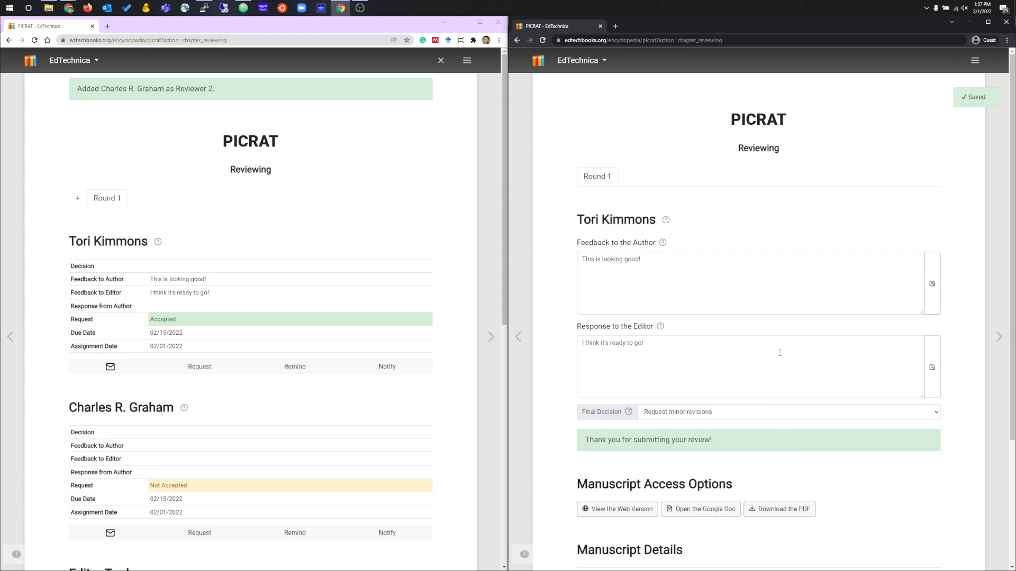
scroll(722, 205, "down", 2)
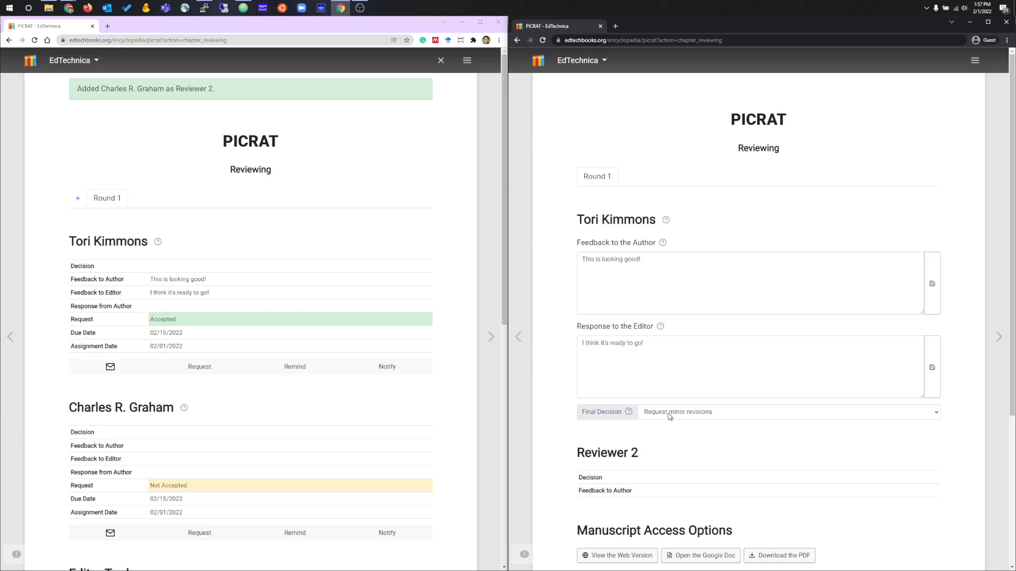
scroll(709, 429, "down", 2)
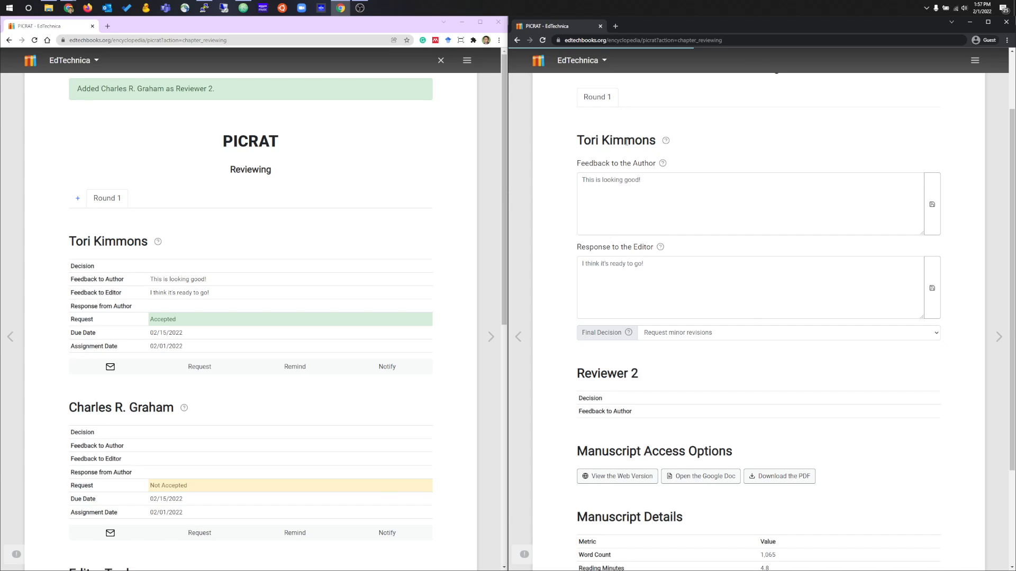
Reload the editor's PICRAT reviewing page and examine both reviewers' decisions, feedback and request statuses.
left_click(413, 169)
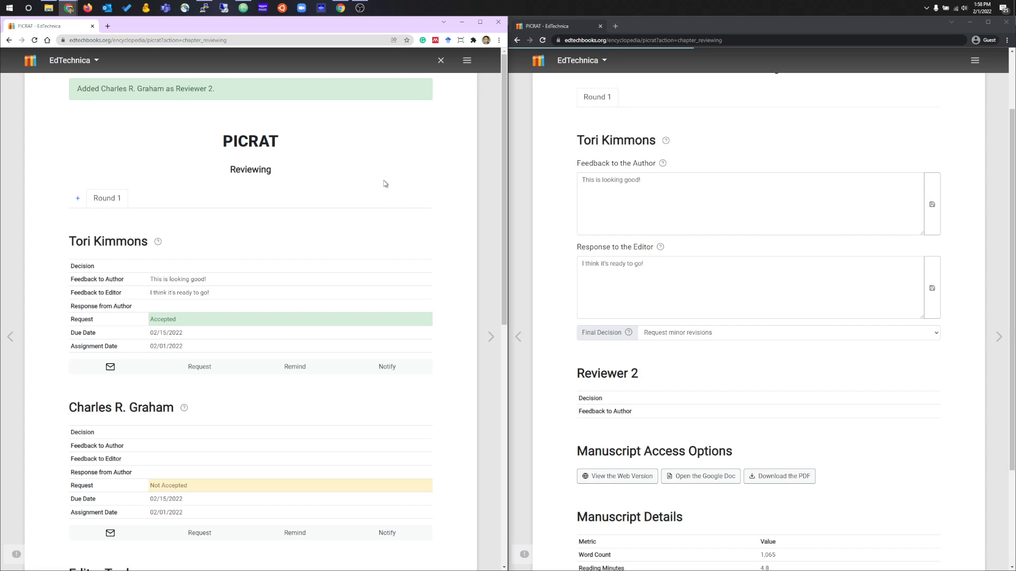
left_click(281, 41)
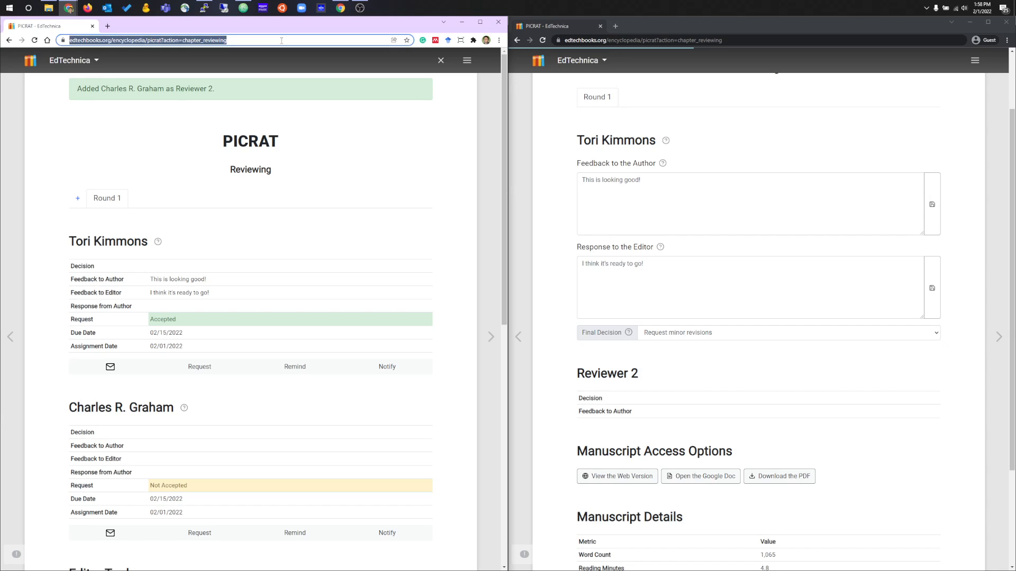
key("Return")
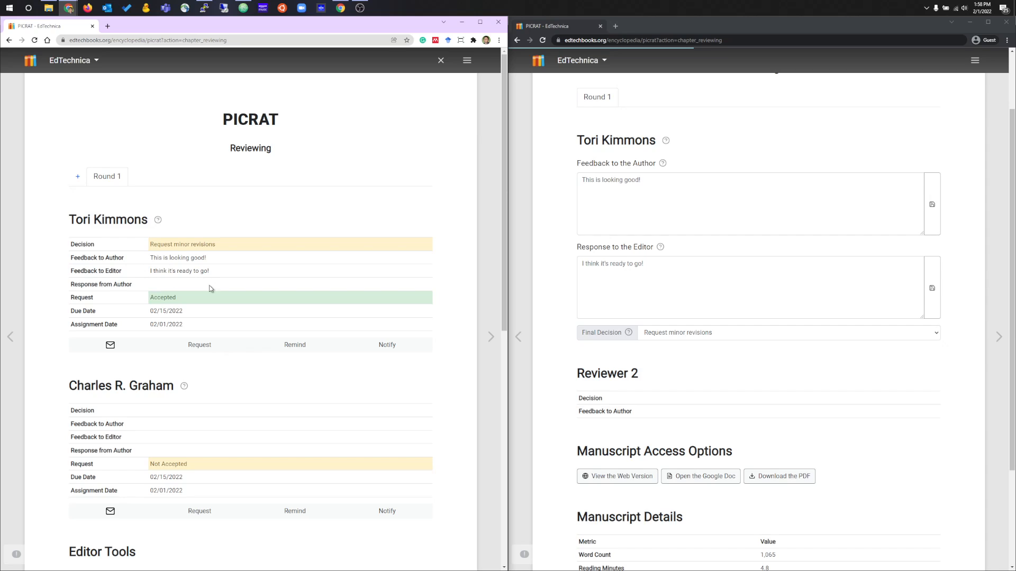
scroll(210, 287, "down", 2)
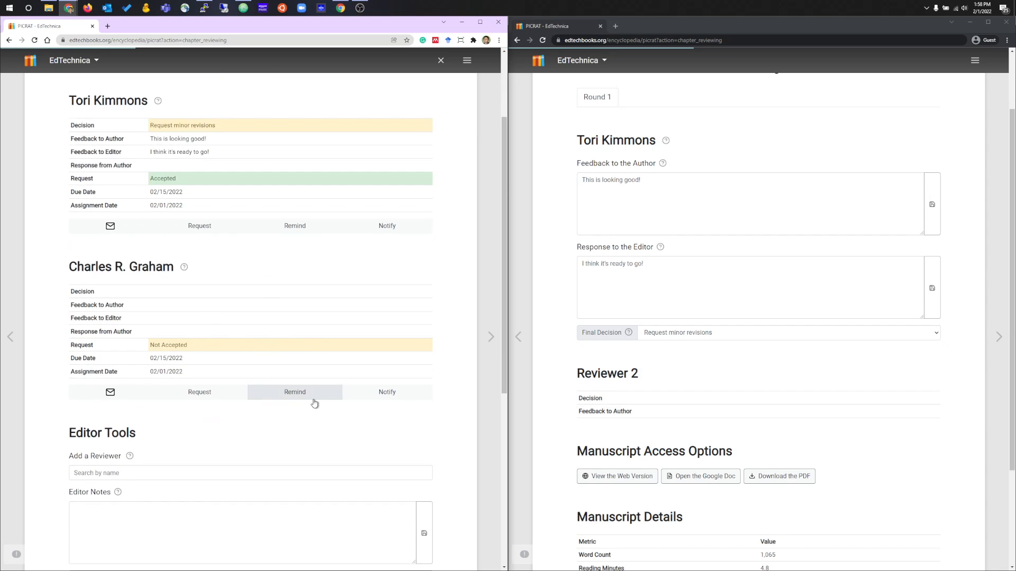
scroll(338, 221, "down", 1)
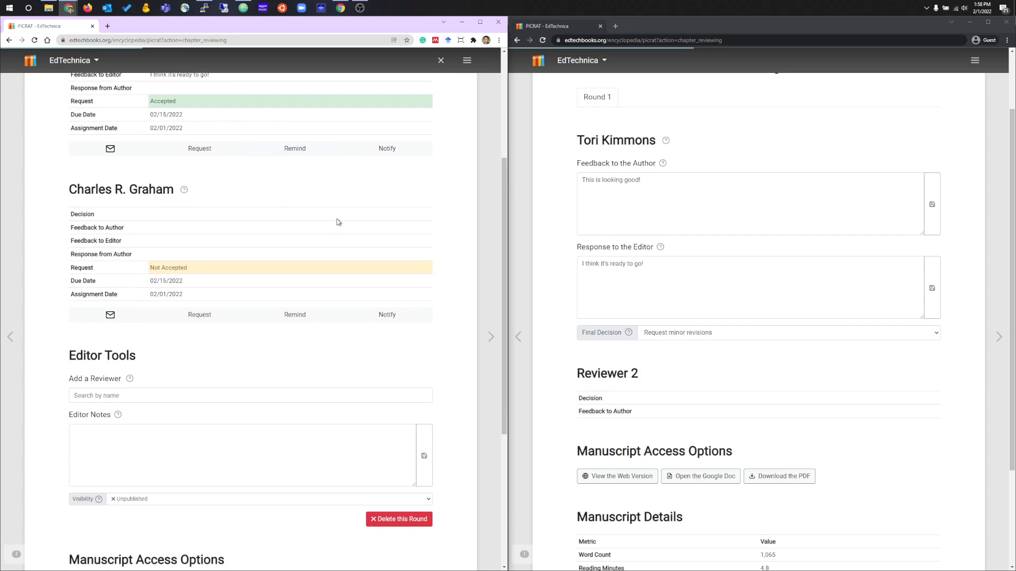
scroll(392, 197, "up", 1)
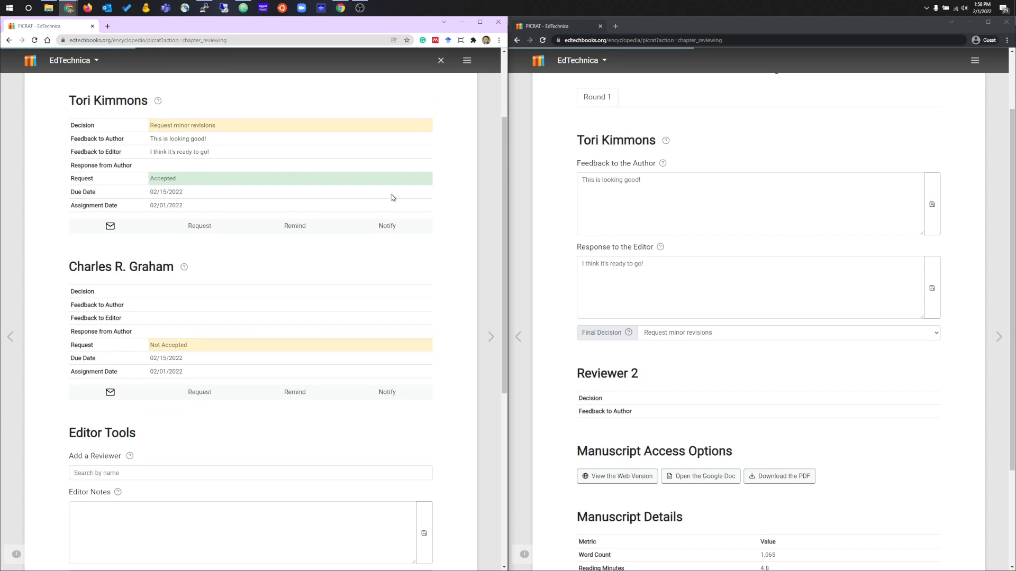
scroll(393, 198, "down", 1)
scroll(388, 198, "up", 3)
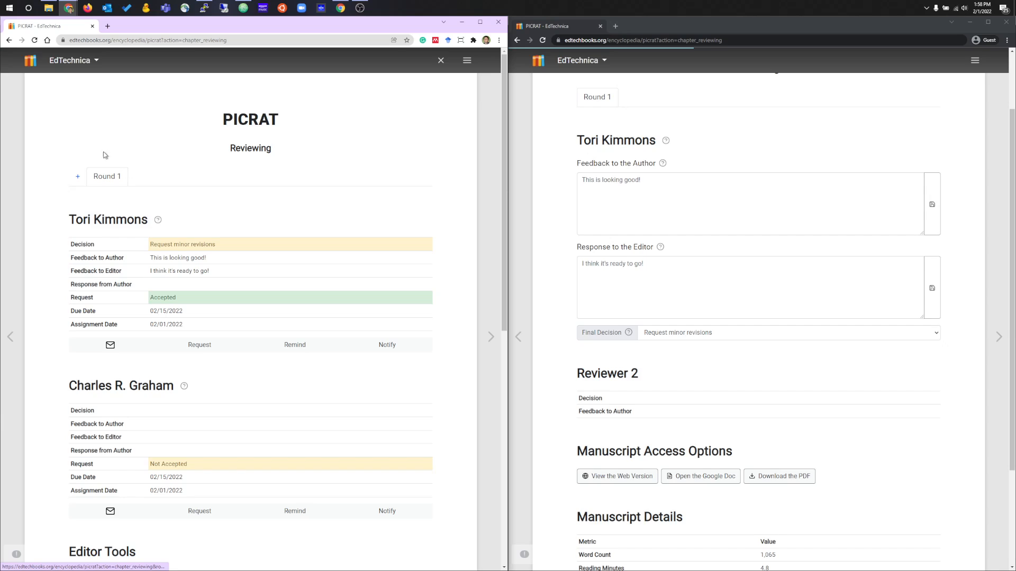
Add a second review round for PICRAT, check the Round 1 records, and return to Round 2.
left_click(78, 176)
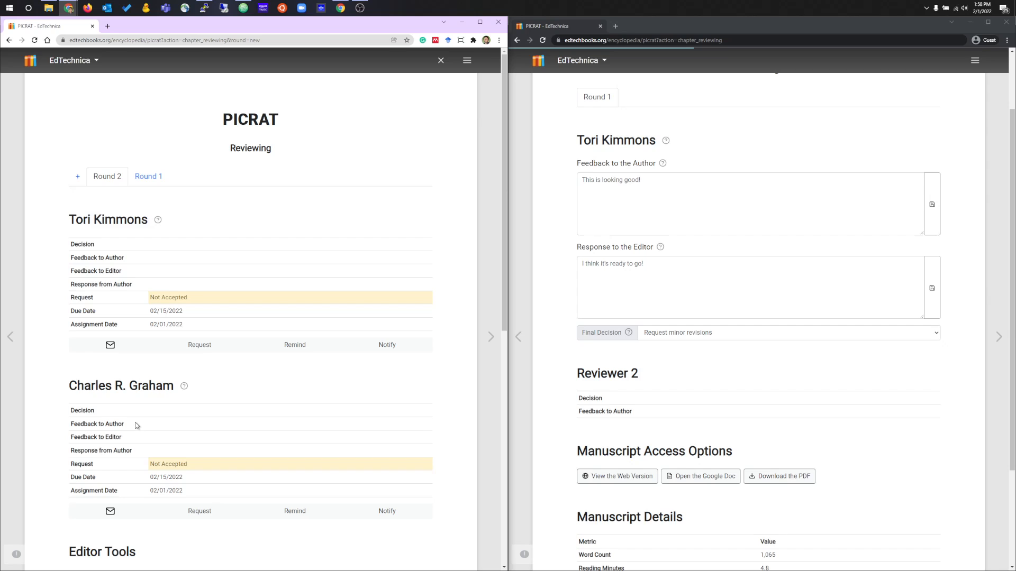
left_click(153, 176)
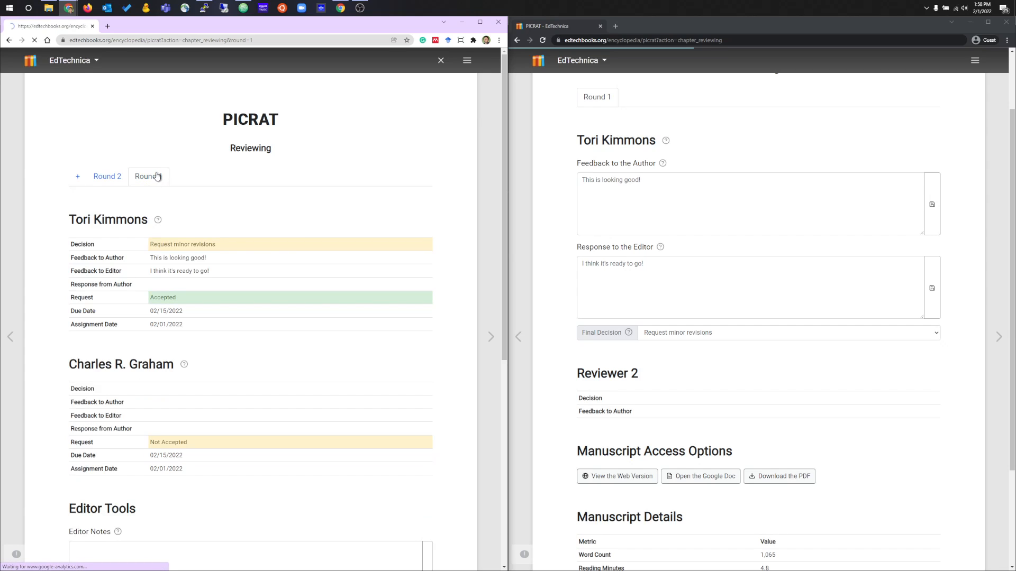
left_click(113, 177)
Reload the reviewer's PICRAT page and inspect the Round 1 results and the Round 2 invitation options.
left_click(733, 71)
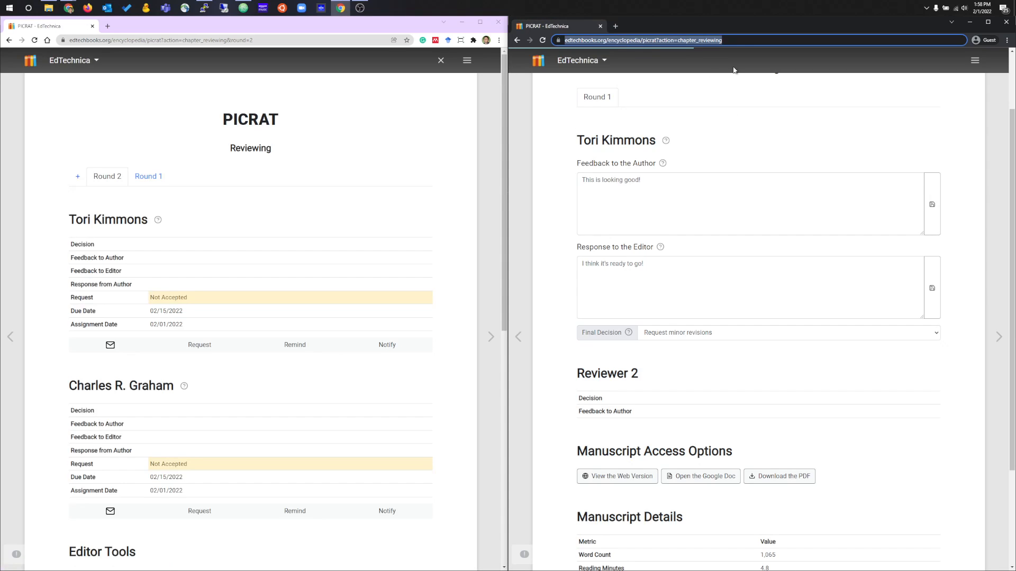
key("Return")
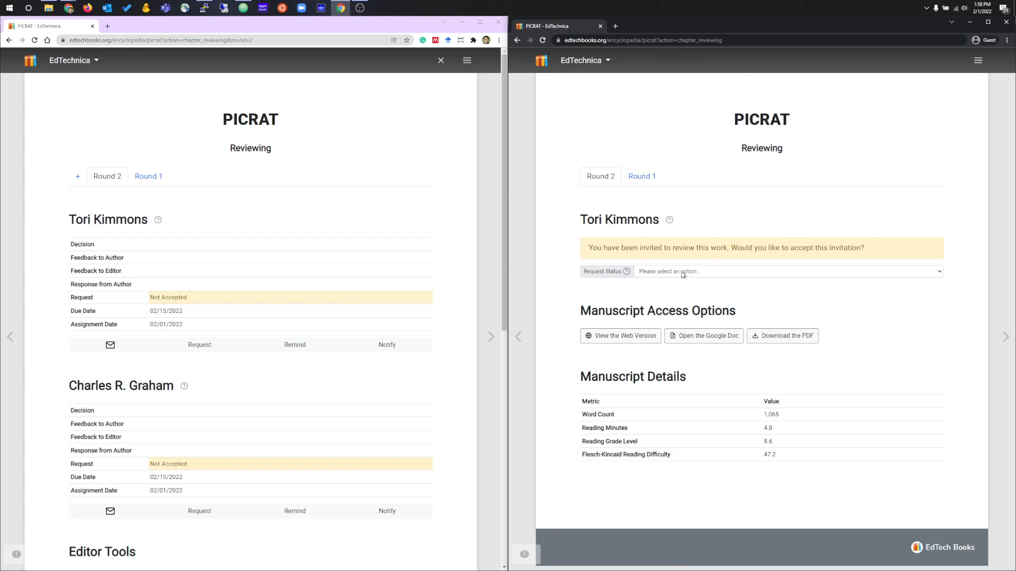
left_click(642, 177)
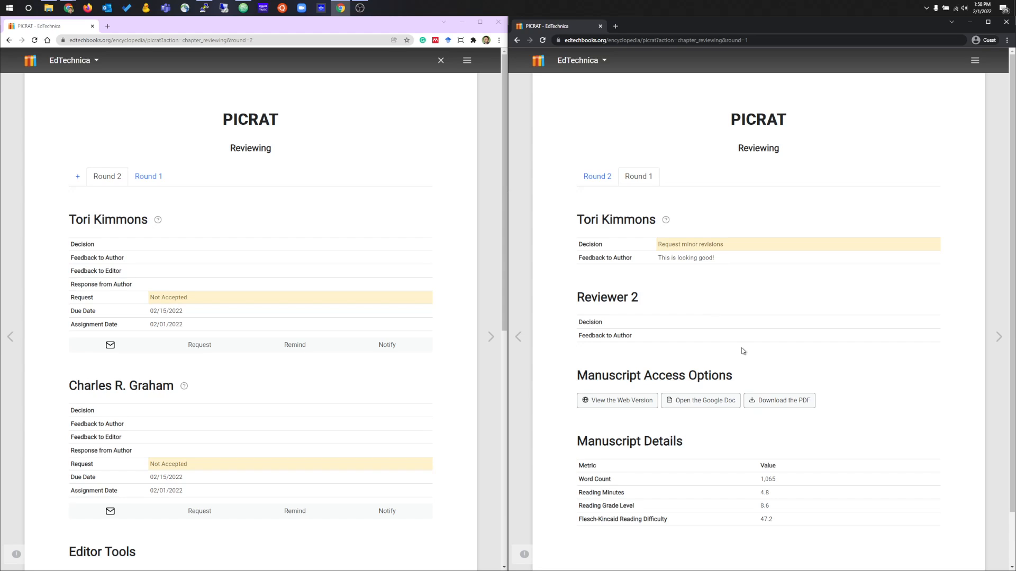
left_click(602, 176)
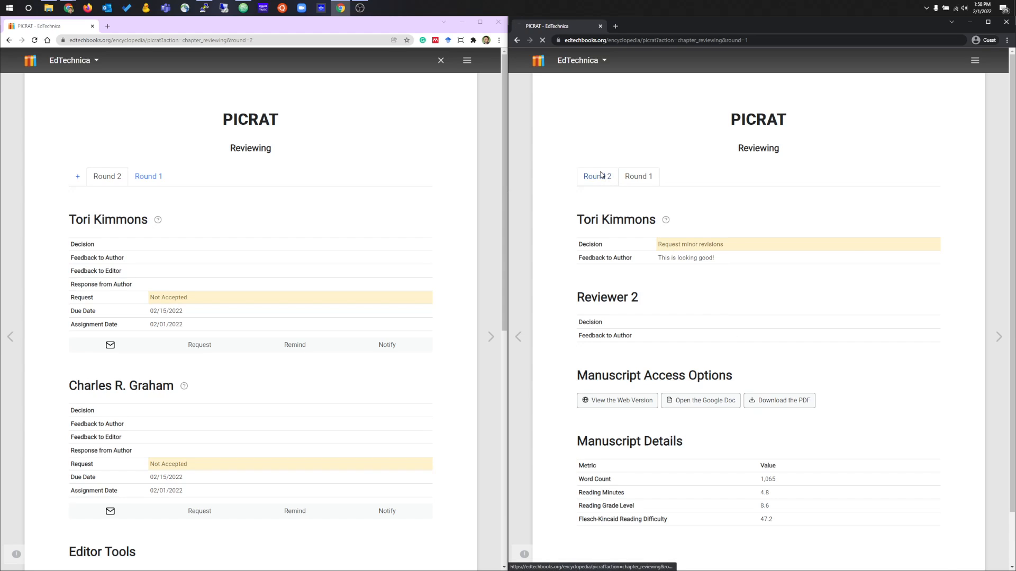
left_click(697, 273)
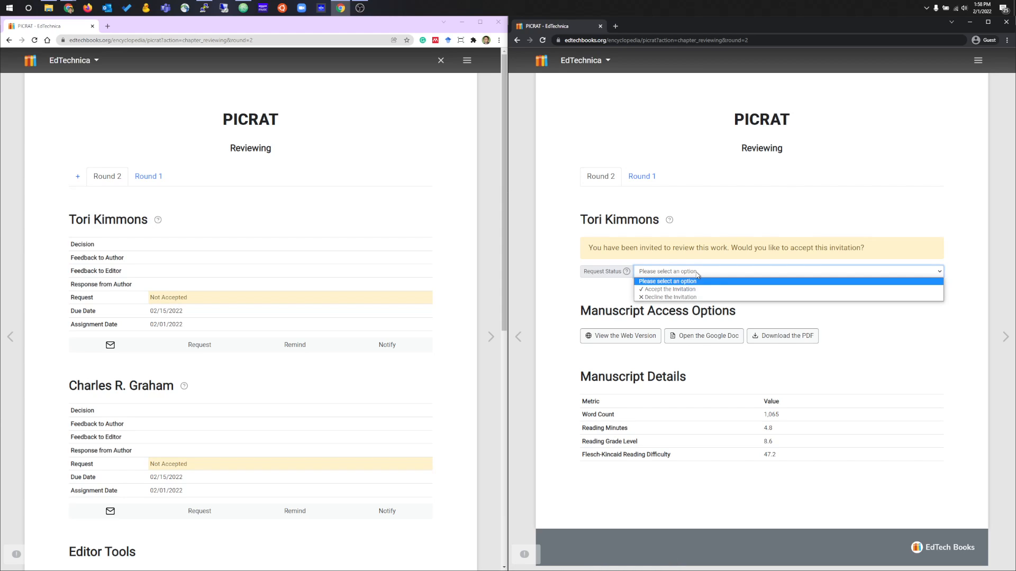
left_click(713, 192)
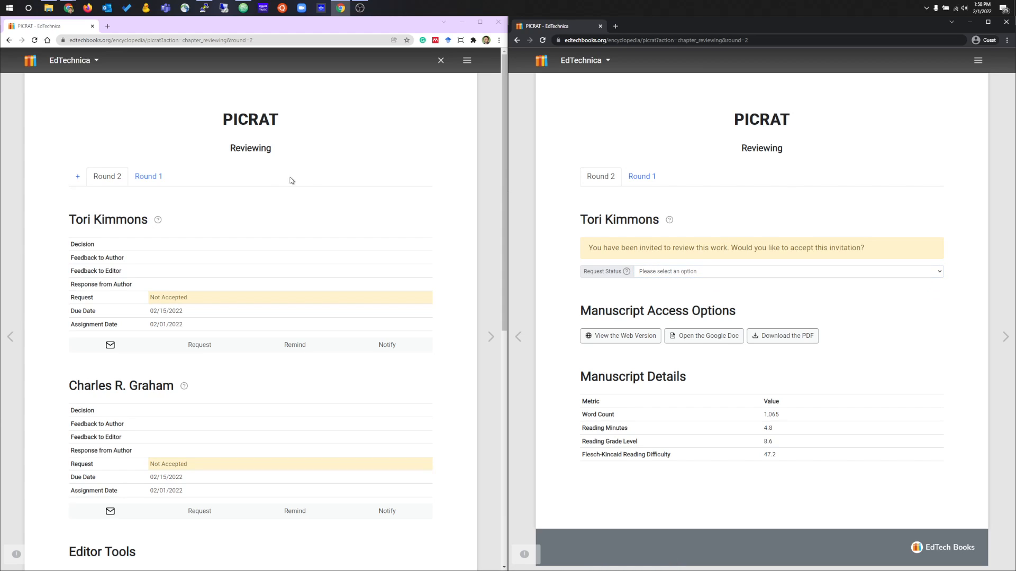
Enter "Needs type editing." in the Round 2 editor notes on the editor's page and save it.
left_click(306, 186)
scroll(306, 186, "down", 2)
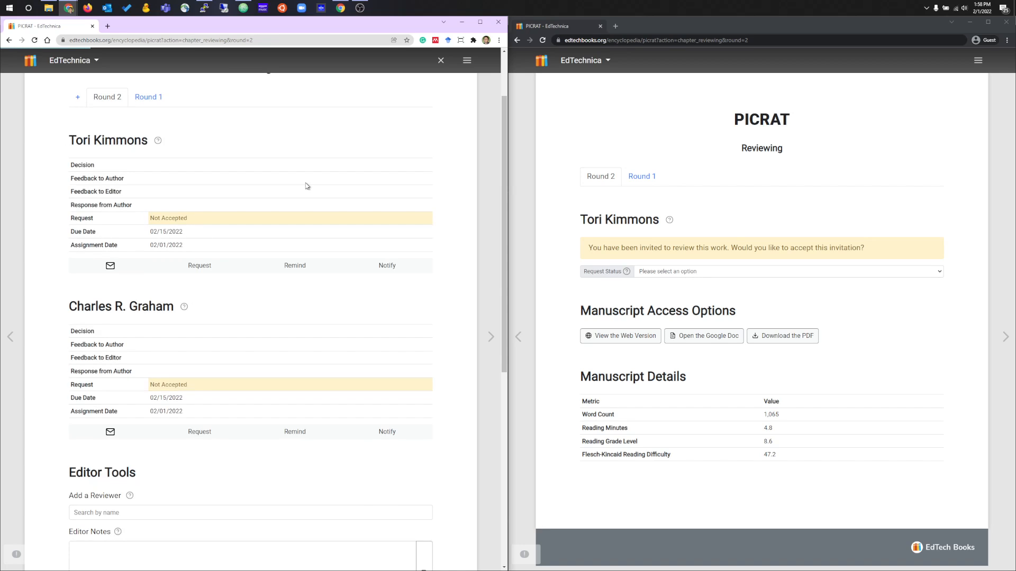
scroll(326, 180, "down", 2)
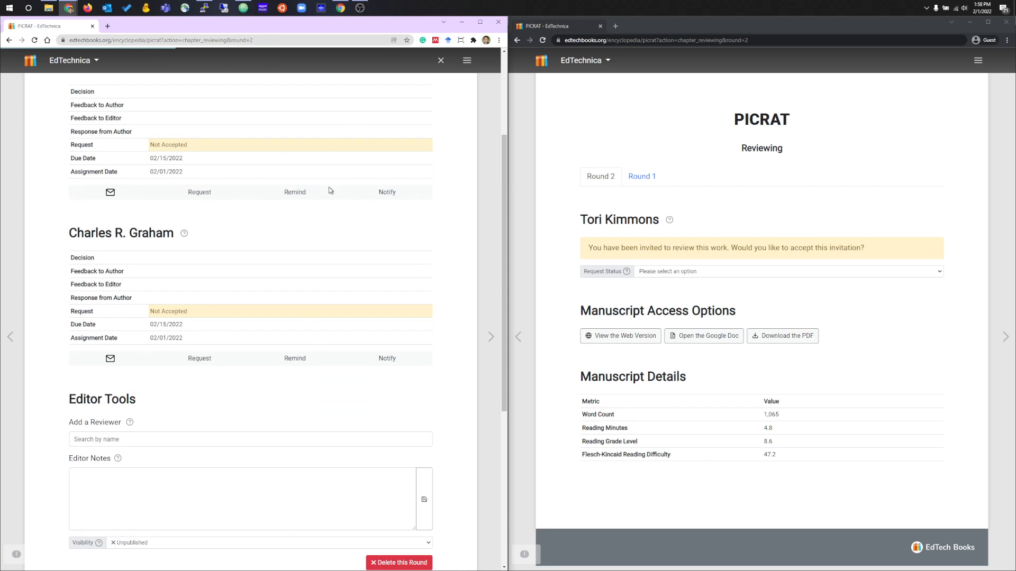
scroll(329, 191, "up", 3)
scroll(265, 197, "down", 4)
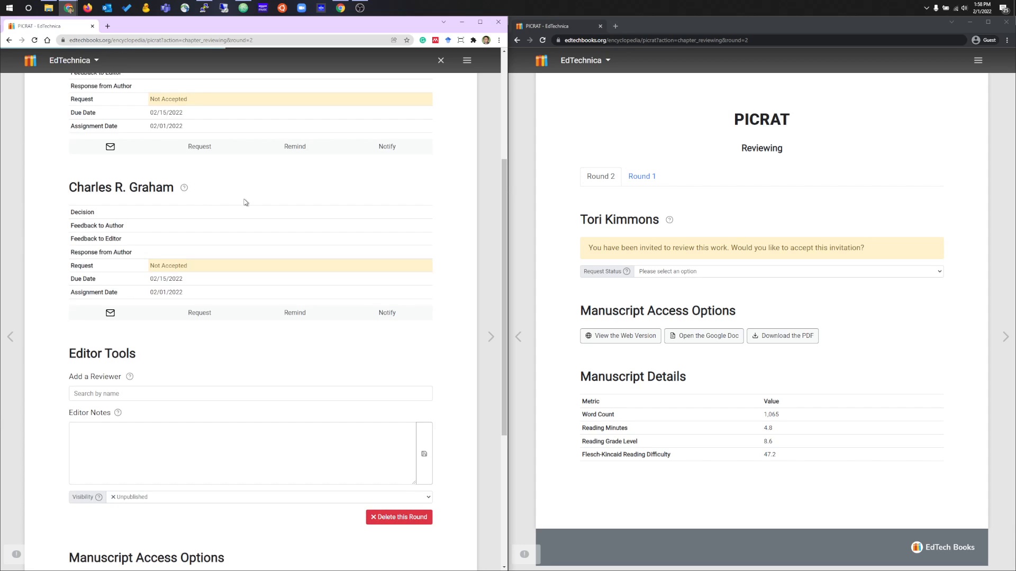
scroll(301, 188, "down", 3)
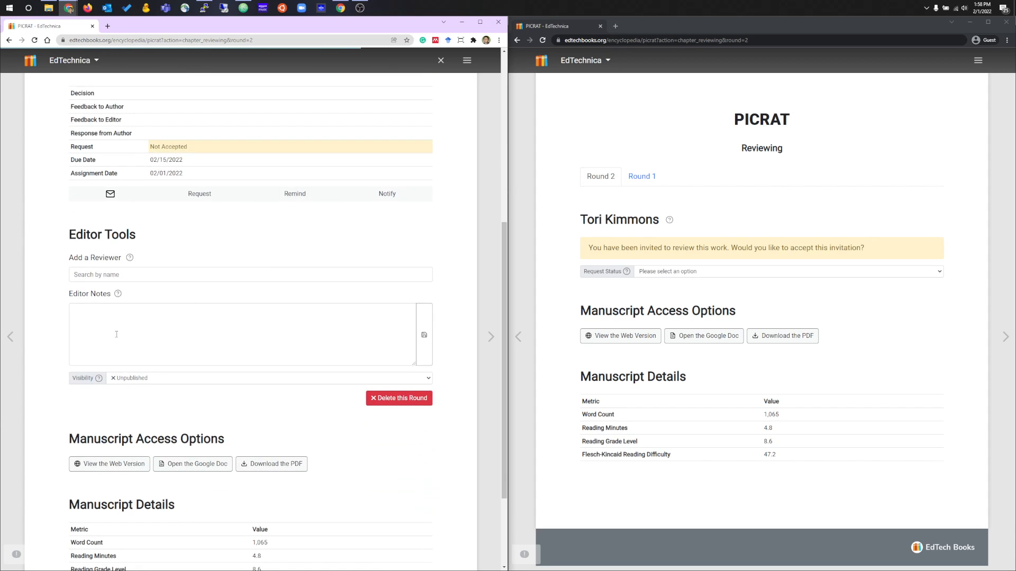
left_click(116, 335)
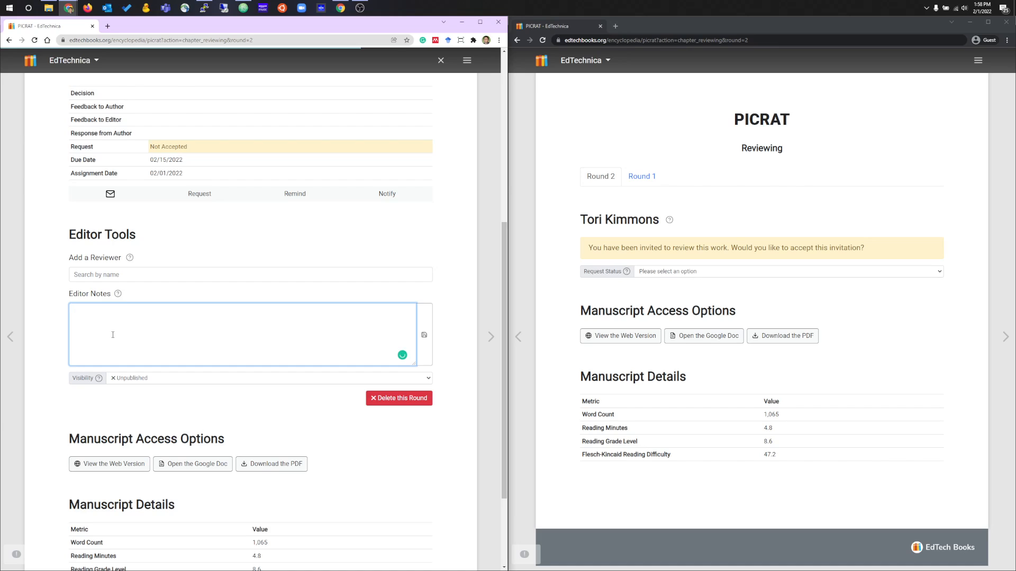
type("Needs type editing.")
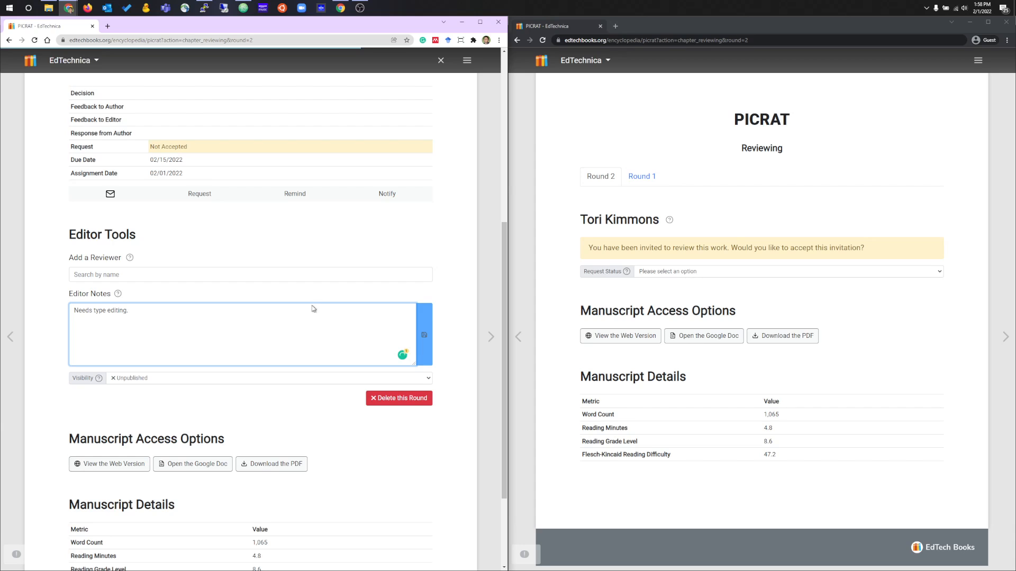
left_click(424, 333)
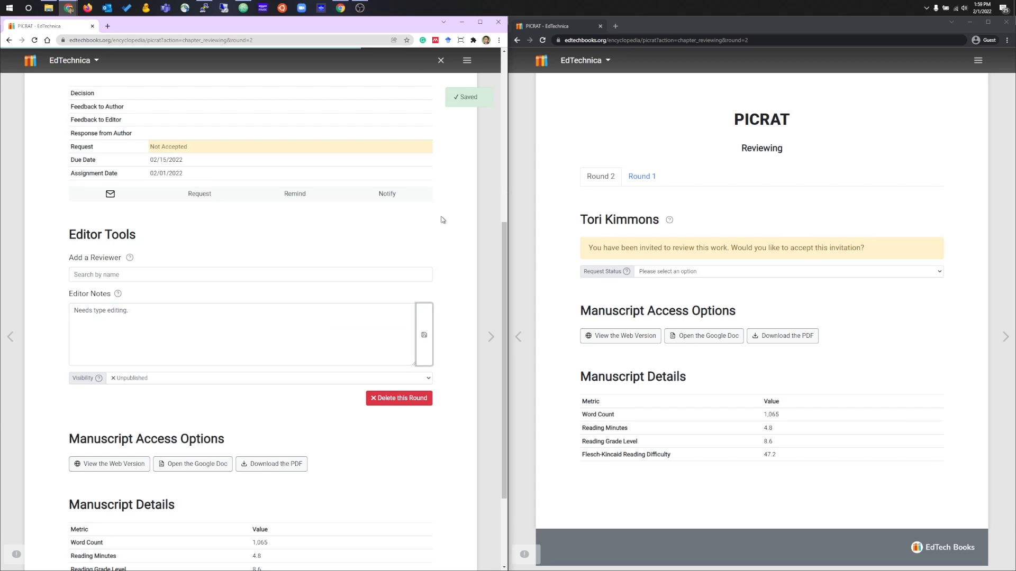
View the editor note on the PICRAT chapter page, then return to the editor notes on the reviewing page.
left_click(442, 62)
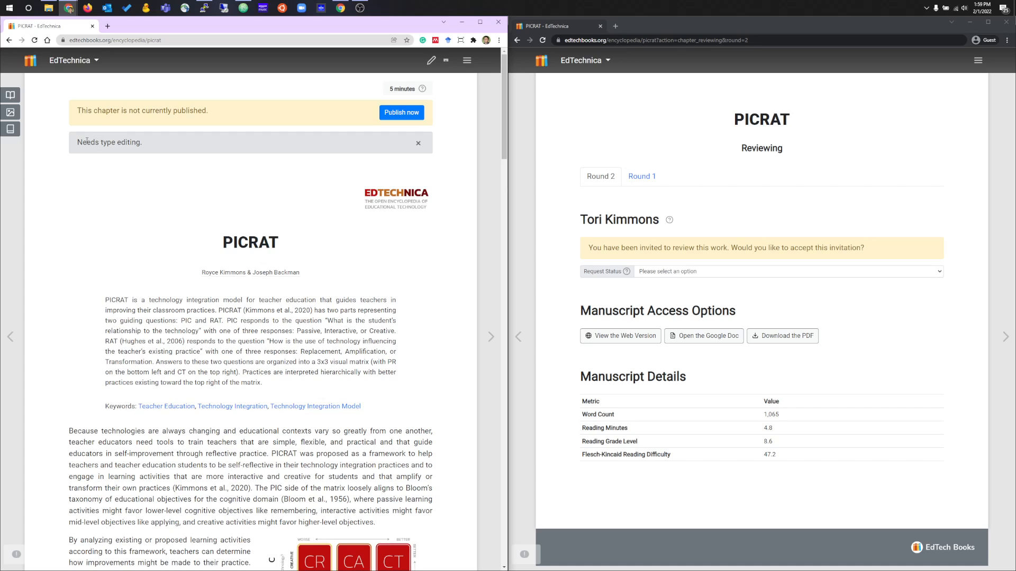
left_click_drag(86, 141, 167, 147)
left_click(171, 257)
left_click(467, 60)
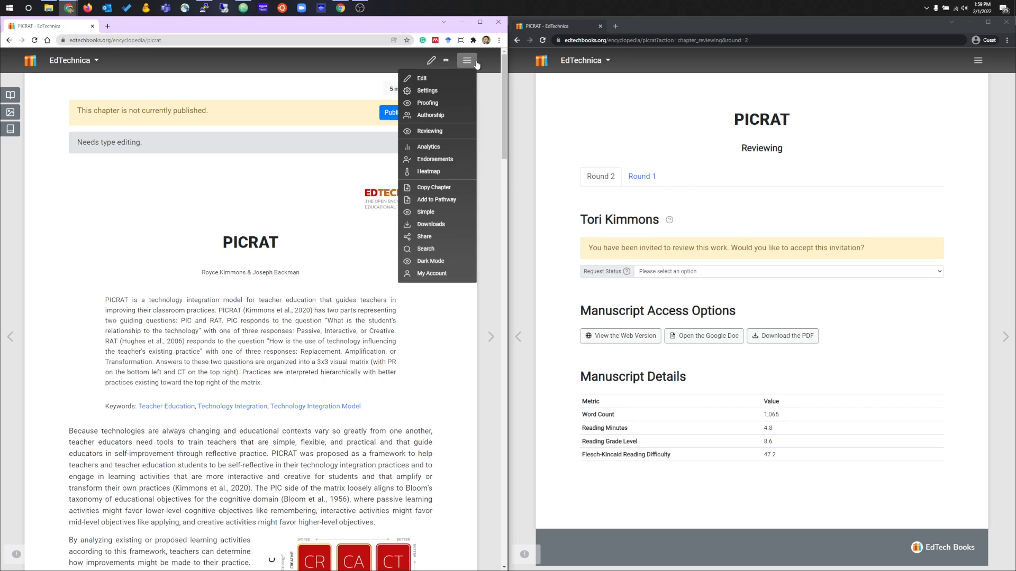
left_click(432, 130)
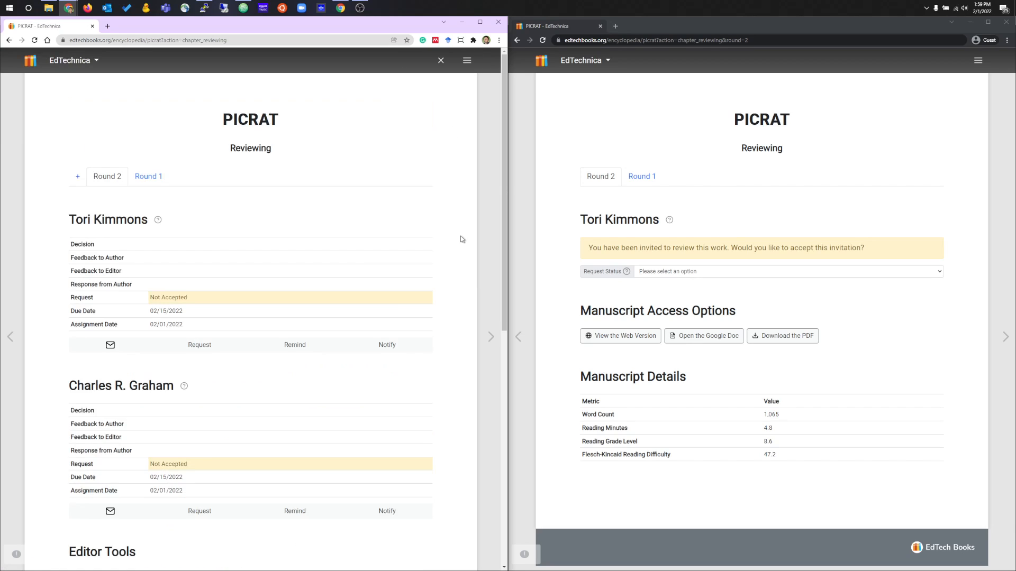
scroll(427, 260, "down", 5)
left_click(202, 363)
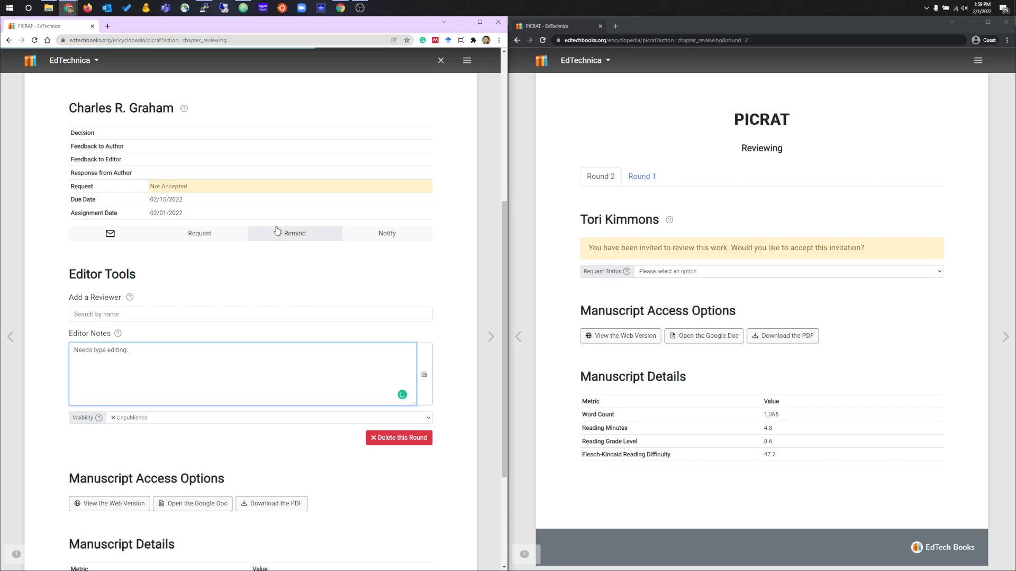
Clear the Round 2 editor notes for PICRAT and set the visibility to Published.
scroll(234, 281, "up", 3)
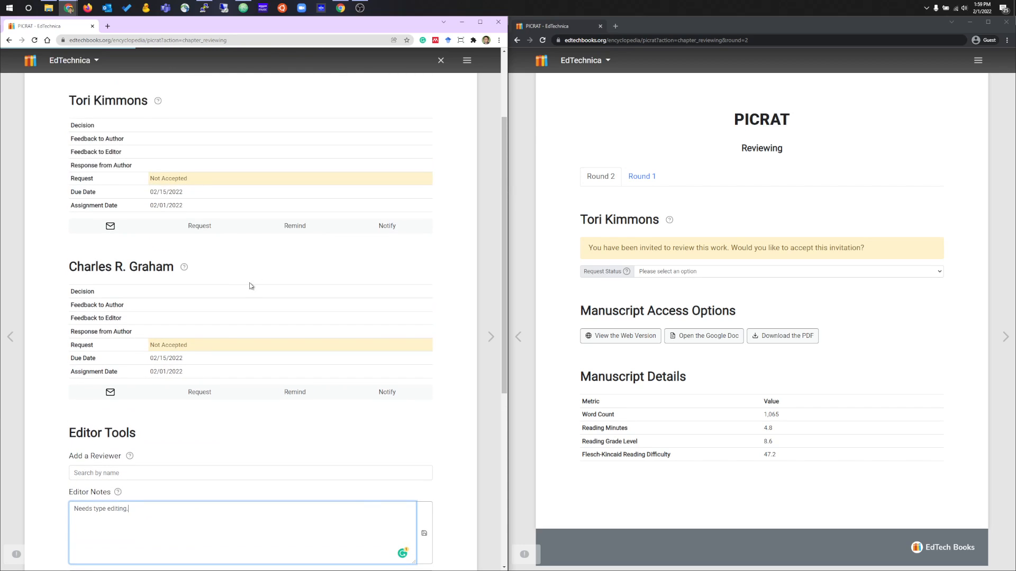
scroll(232, 277, "down", 3)
key("ctrl+a")
key("BackSpace")
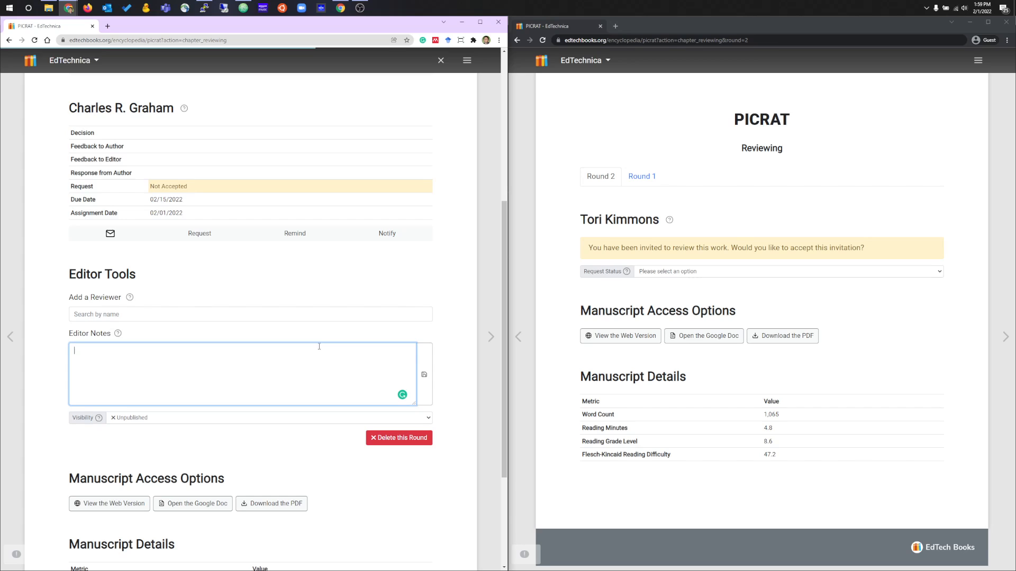
left_click(141, 419)
left_click(153, 437)
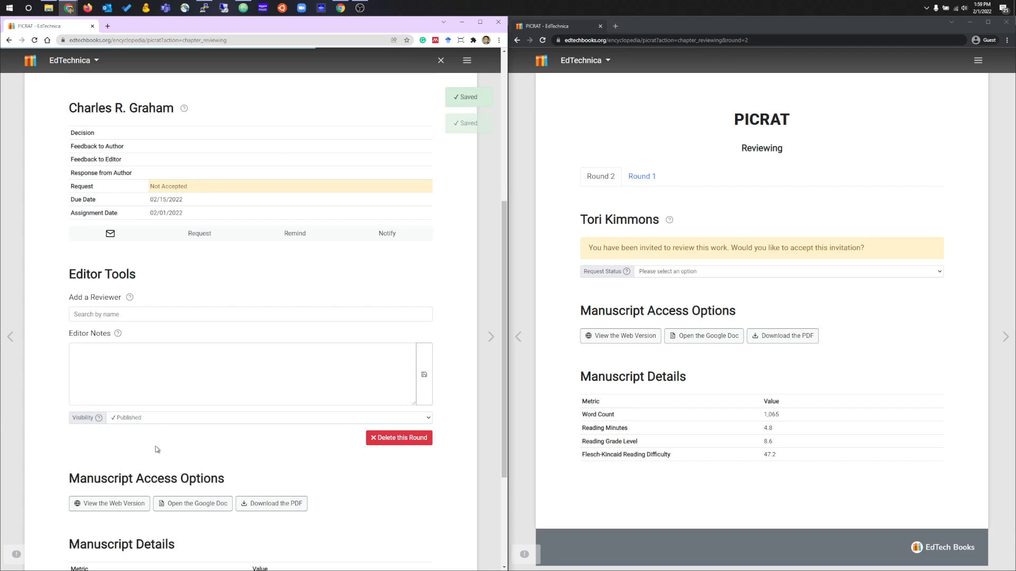
View the first PICRAT author's profile from the chapter page, then reopen the chapter's reviewing page and compare the Round 1 and Round 2 records.
left_click(441, 61)
left_click(225, 218)
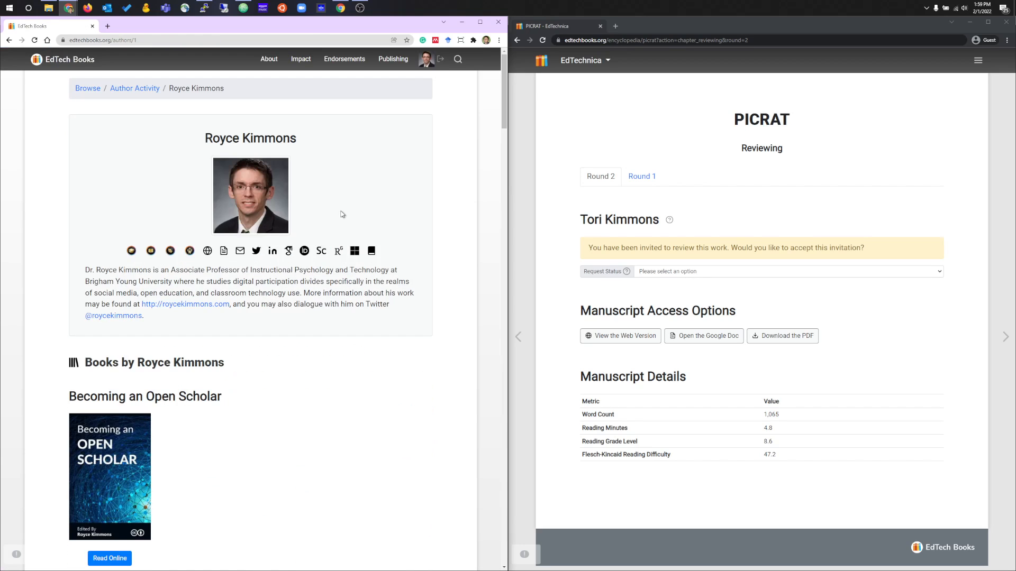
left_click(9, 40)
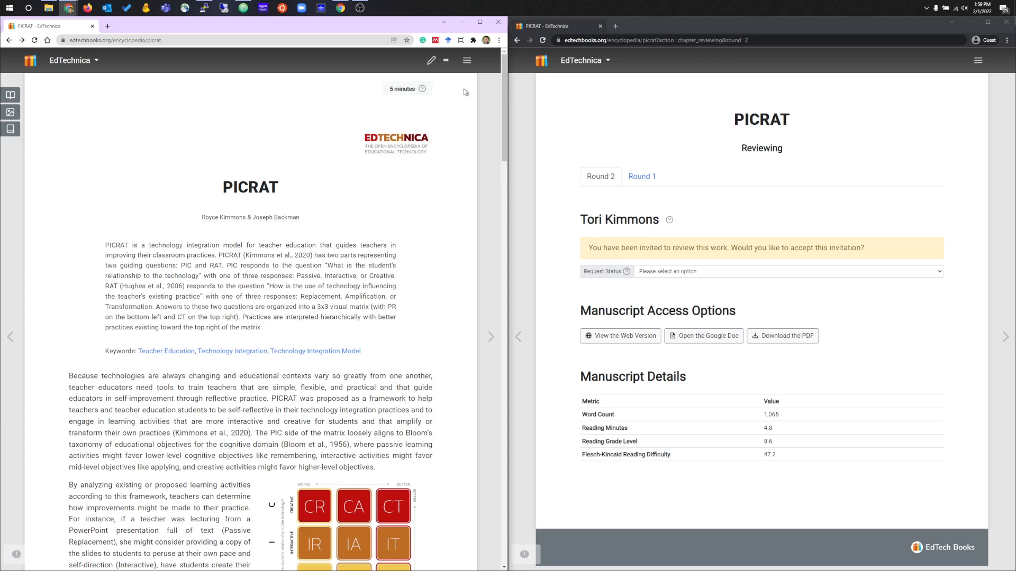
left_click(466, 60)
left_click(451, 131)
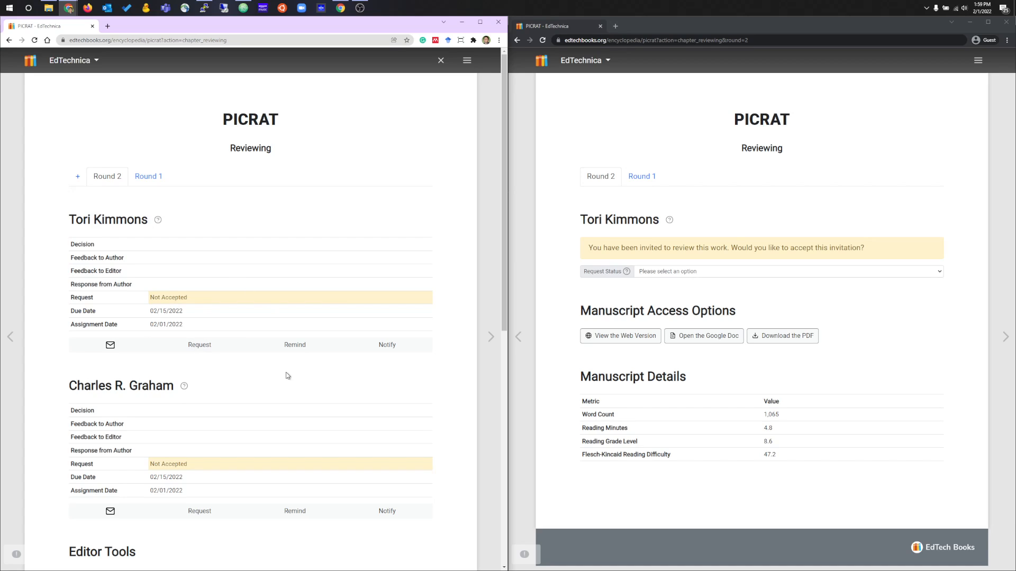
left_click(154, 177)
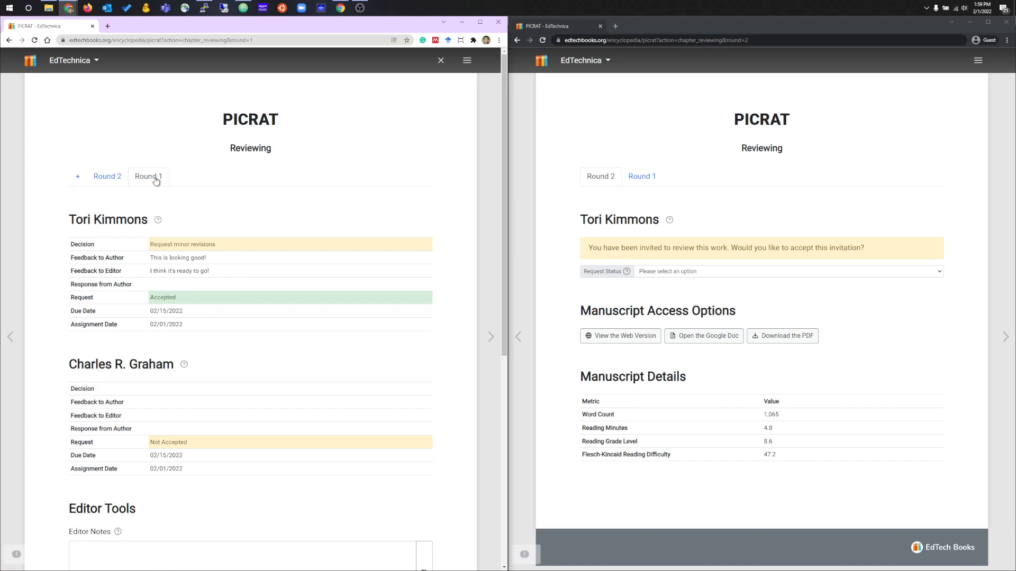
left_click(112, 179)
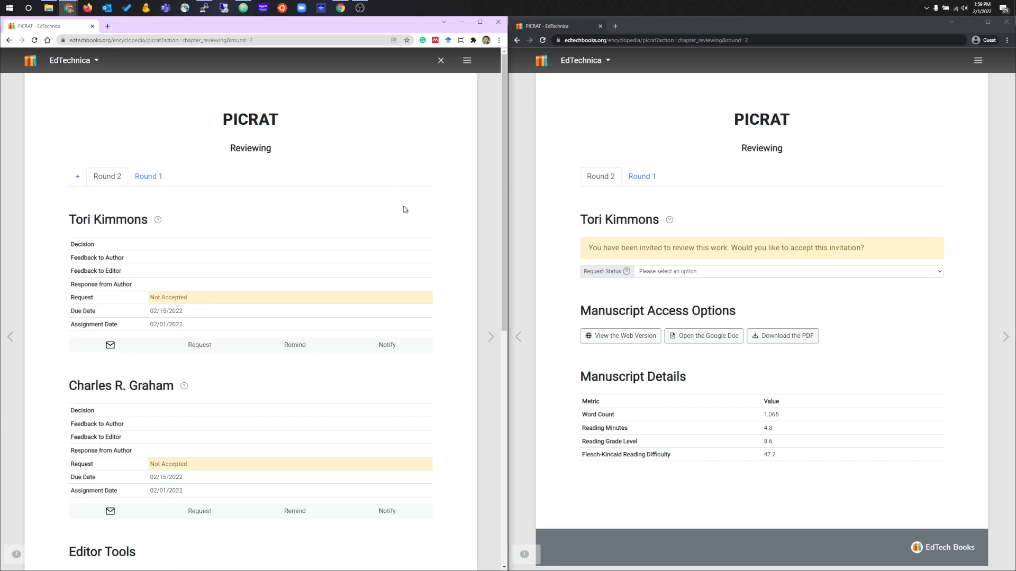
Delete review Round 2 and Round 1 of the PICRAT chapter.
scroll(404, 204, "down", 5)
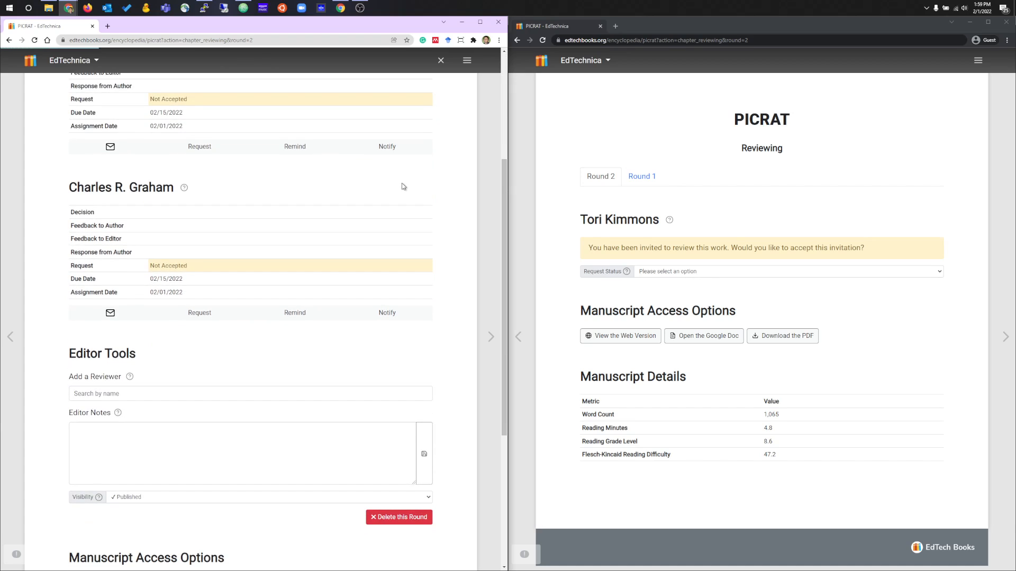
left_click(405, 446)
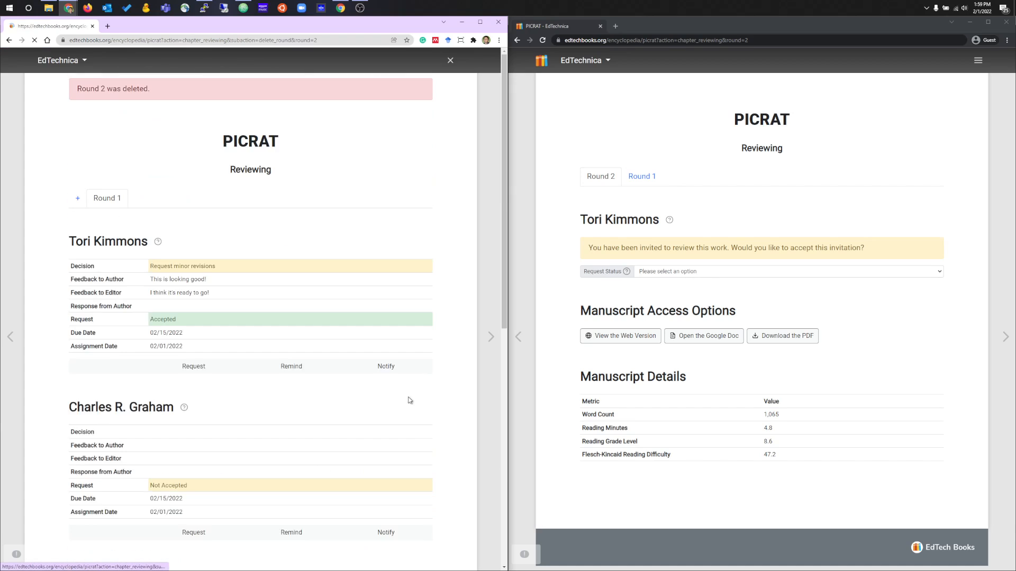
scroll(407, 397, "down", 4)
left_click(403, 539)
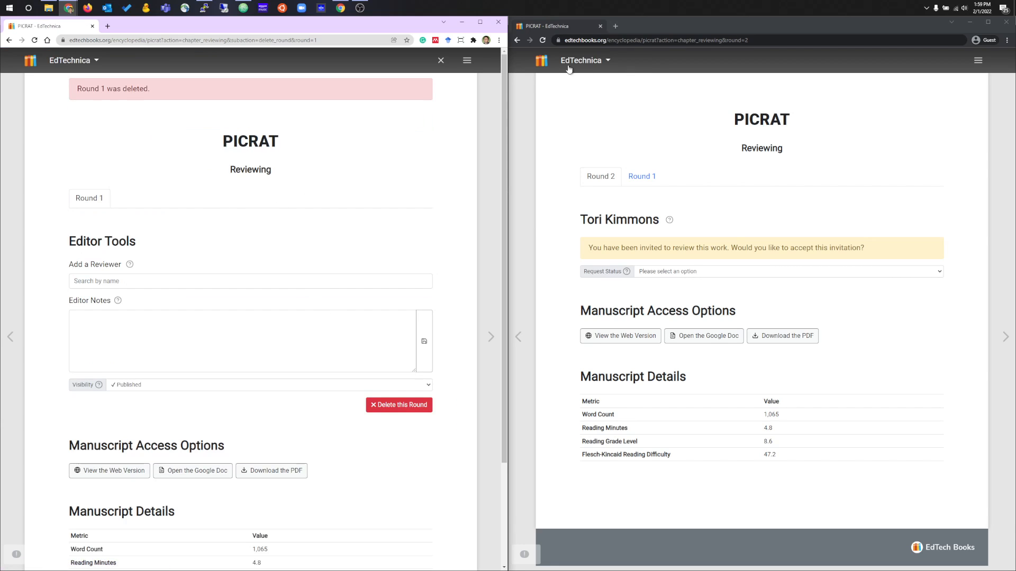
Check the review list on the reviewer's EdTech Books home page, and leave the editor's PICRAT reviewing page.
left_click(541, 62)
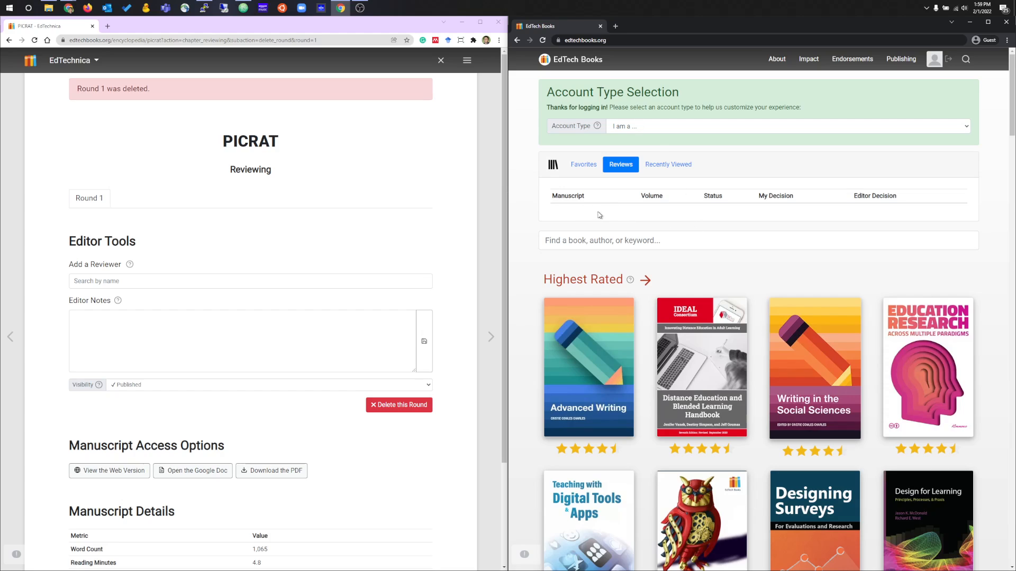
left_click(343, 190)
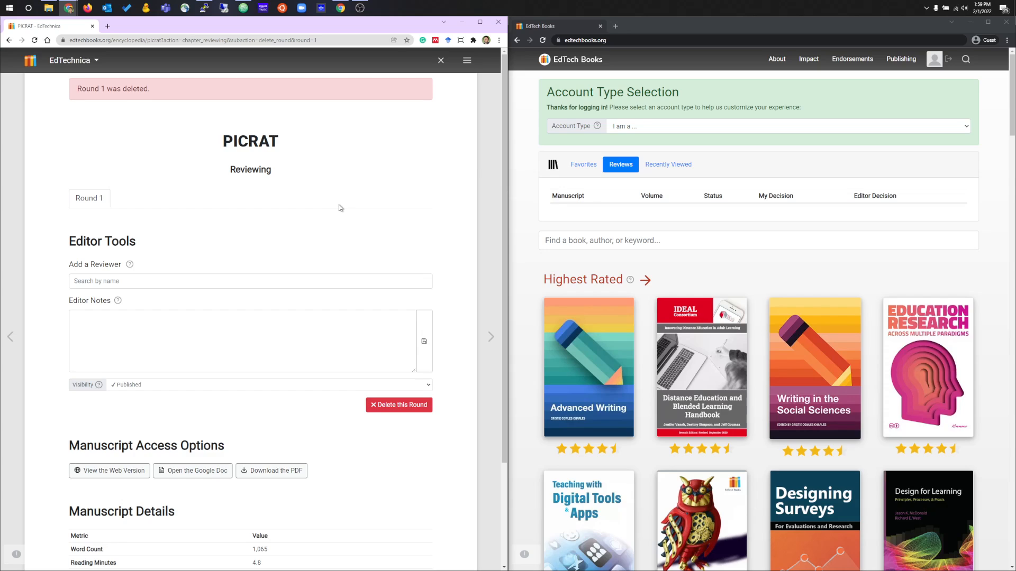
left_click(441, 60)
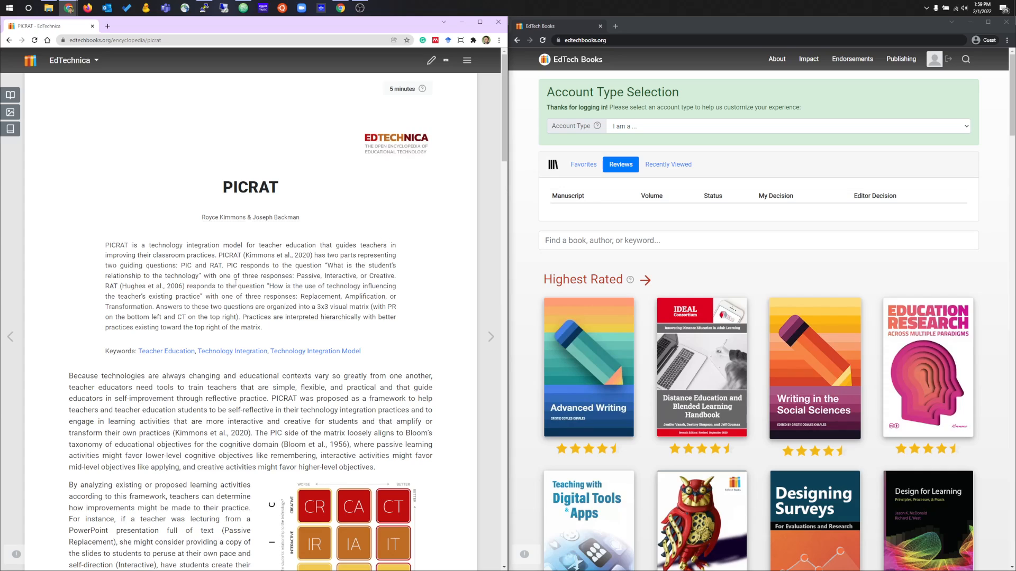
Set public submissions to "Do not allow public submissions" in EdTechnica's book authorship settings and return to the book cover.
left_click(84, 67)
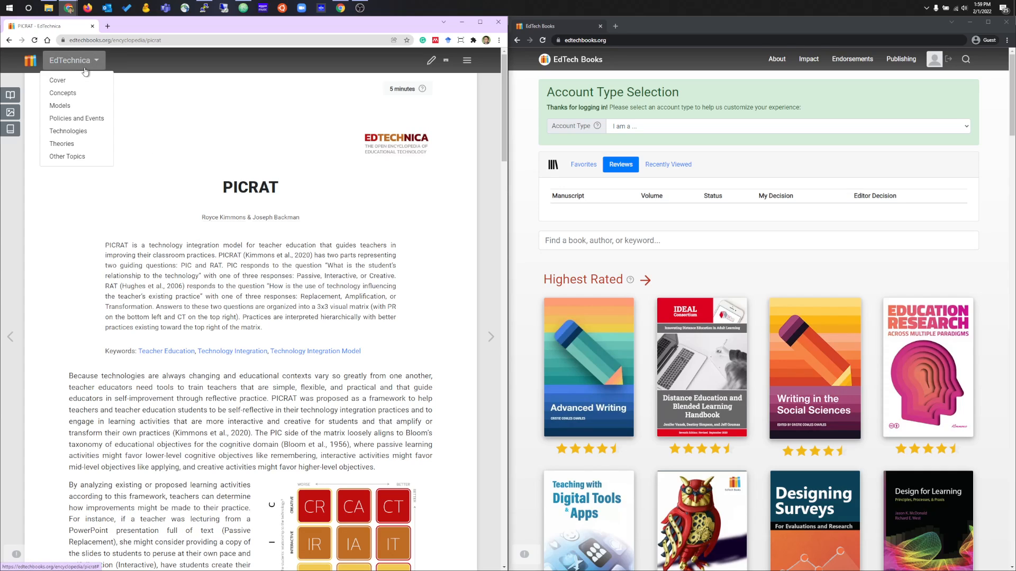
left_click(61, 81)
left_click(467, 60)
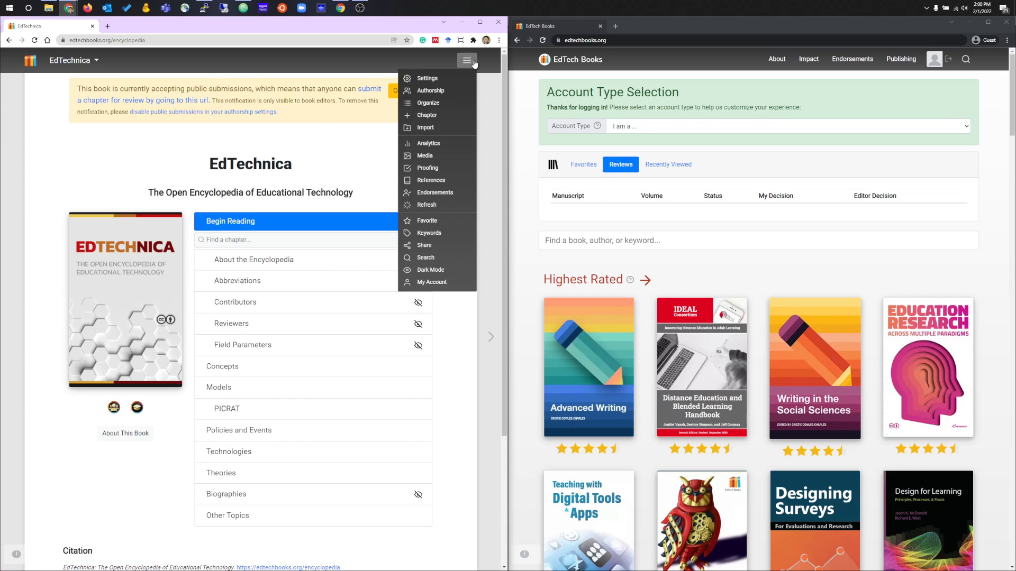
left_click(453, 91)
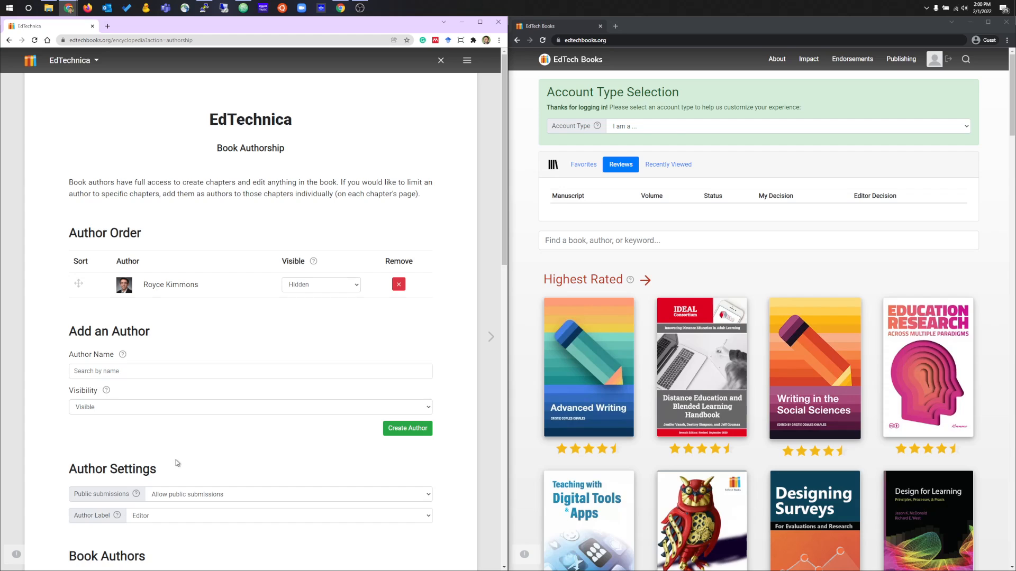
left_click(209, 494)
left_click(209, 507)
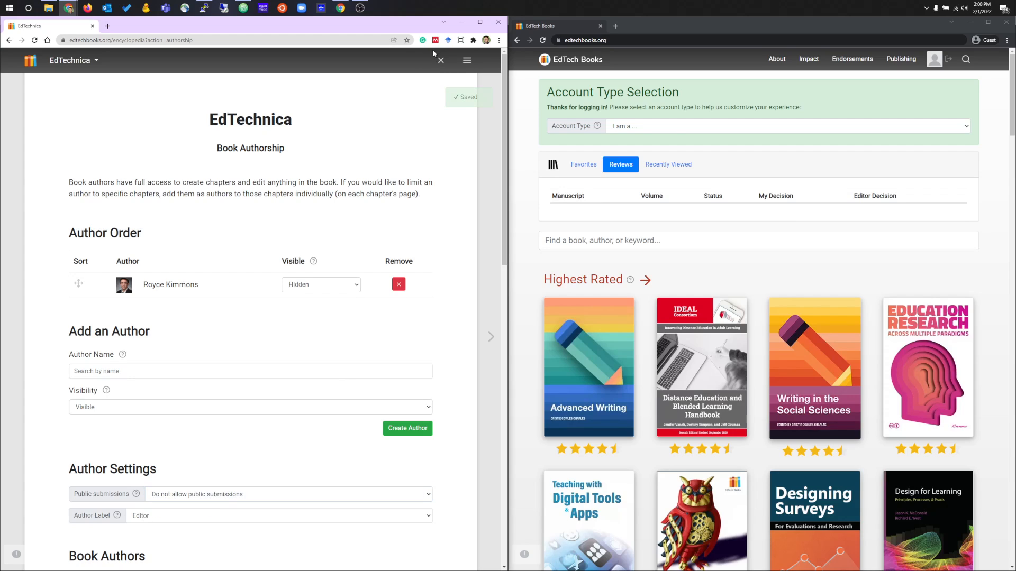
left_click(441, 60)
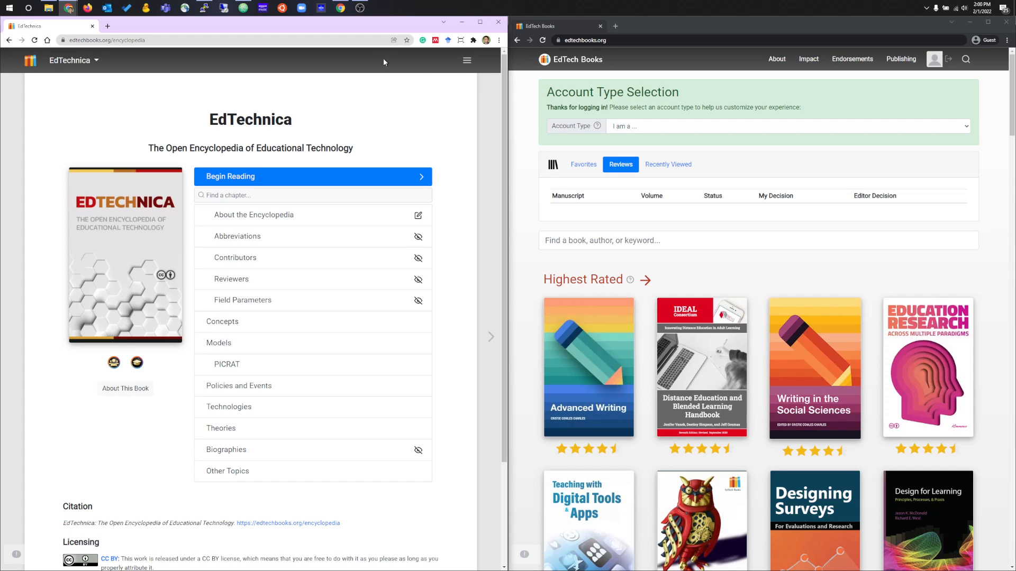
left_click(363, 11)
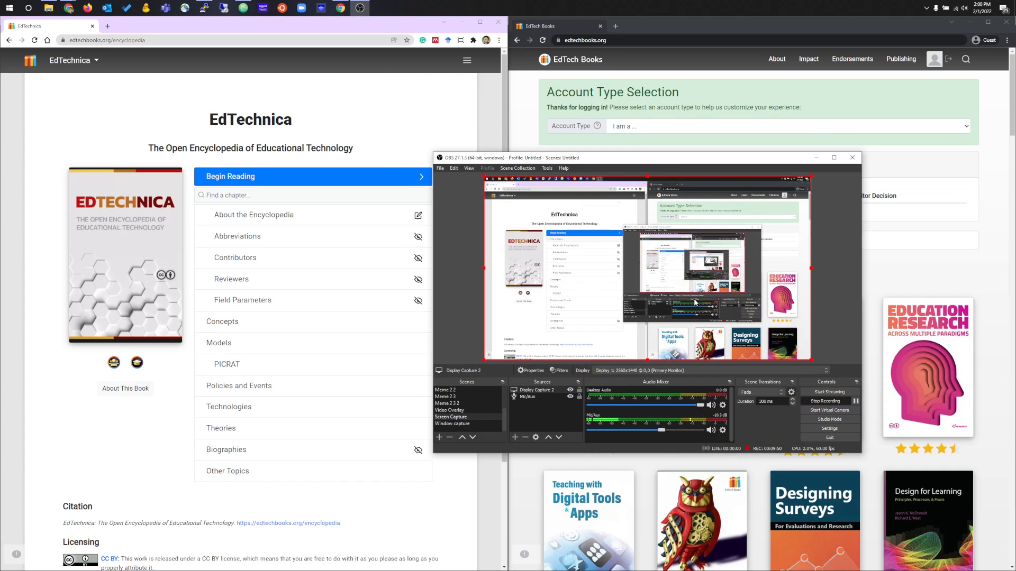